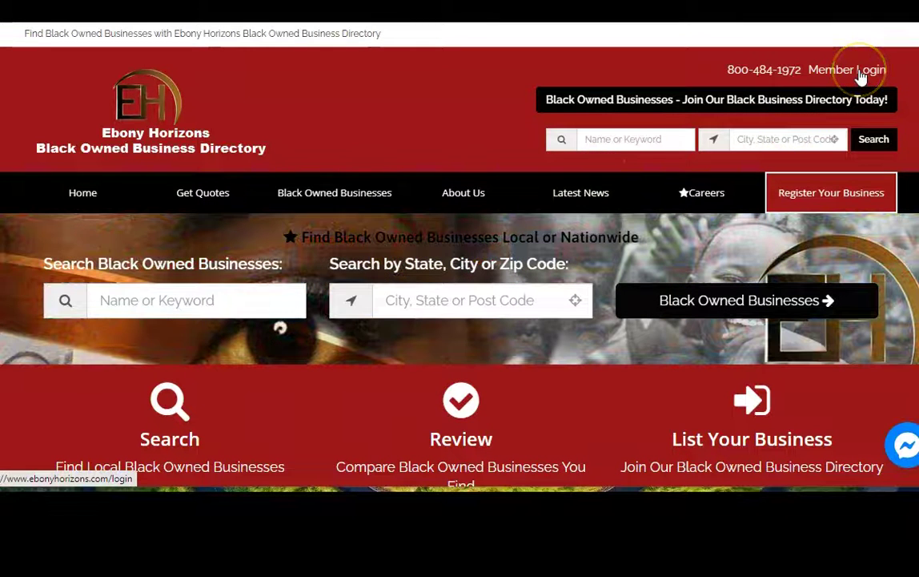
- Log in on the member login page with the account's email address and password
{"action": "left_click", "coordinate": [861, 76]}
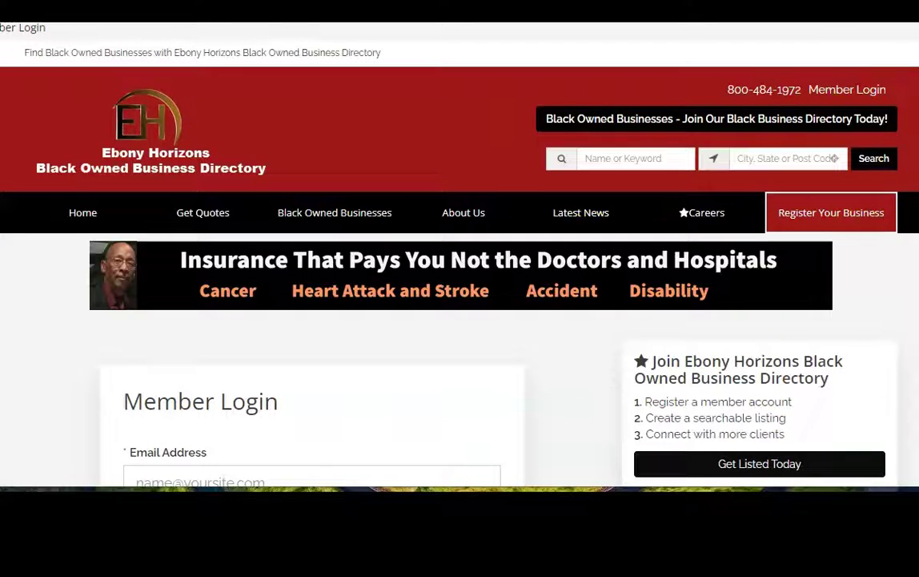
{"action": "scroll", "coordinate": [626, 273], "scroll_direction": "down", "scroll_amount": 3}
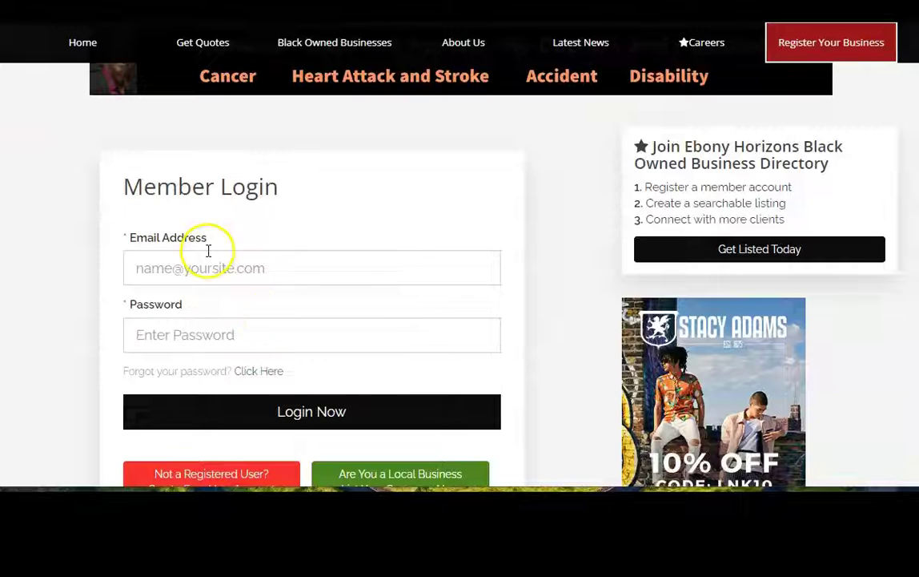
{"action": "left_click", "coordinate": [205, 271]}
{"action": "type", "text": "tes"}
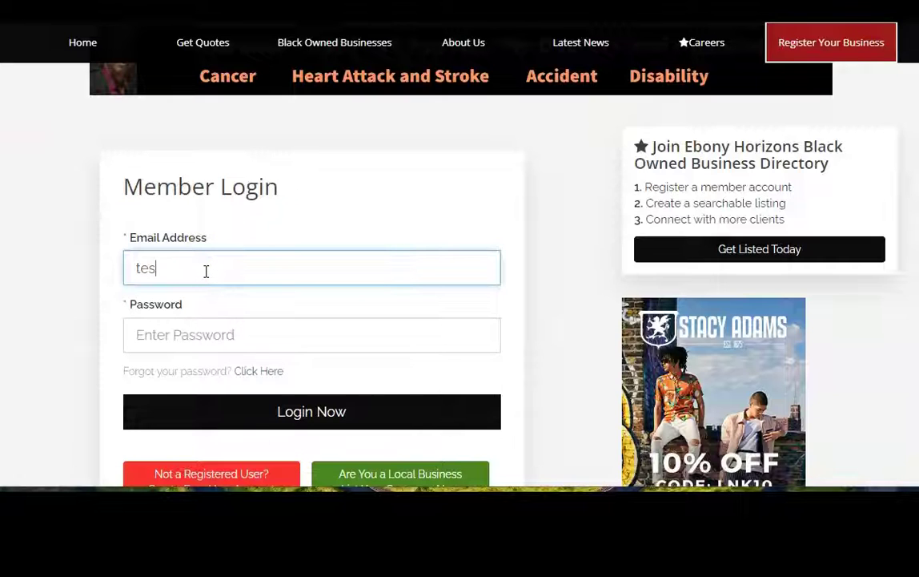
{"action": "type", "text": "t35@test.com"}
{"action": "left_click", "coordinate": [189, 337]}
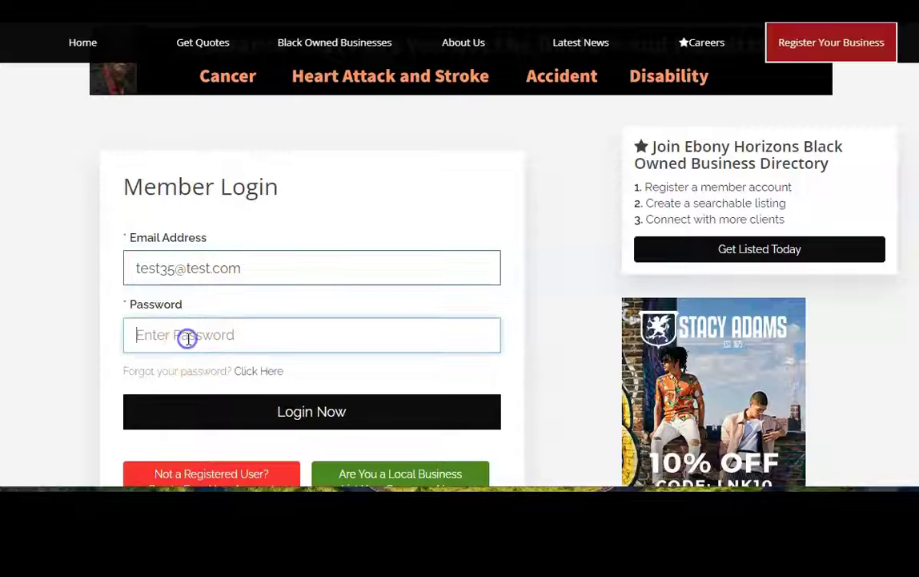
{"action": "type", "text": "1"}
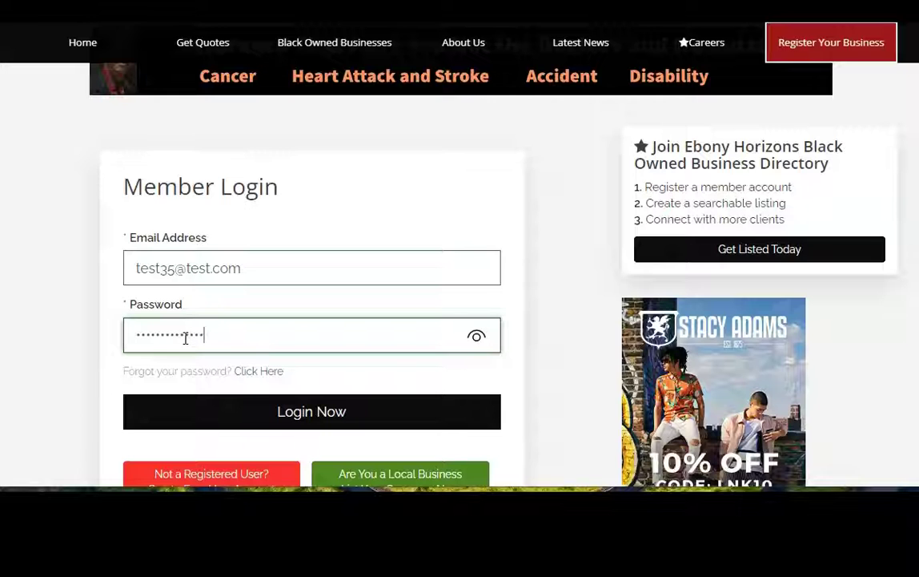
{"action": "left_click", "coordinate": [336, 411]}
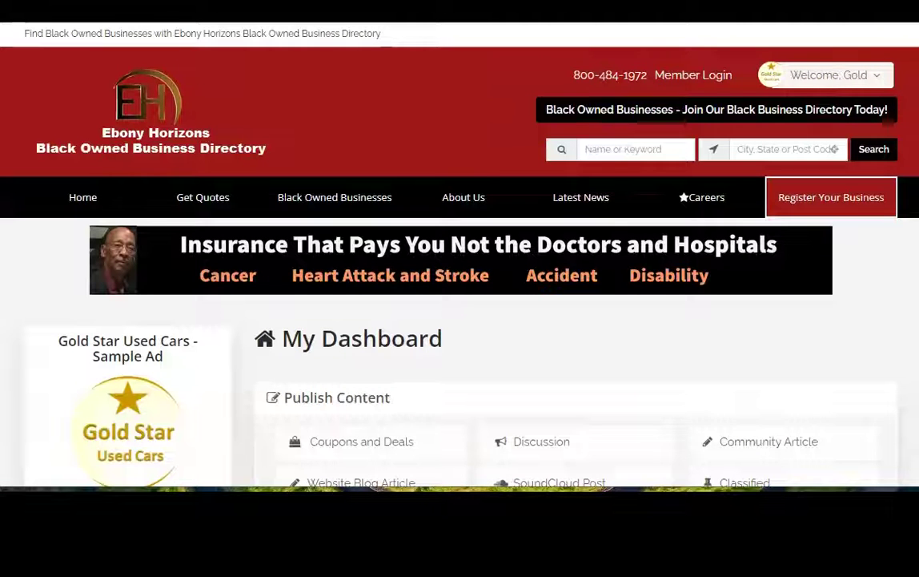
- Open the listing's Basic Information page from Manage Listing on the dashboard
{"action": "scroll", "coordinate": [460, 256], "scroll_direction": "down", "scroll_amount": 4}
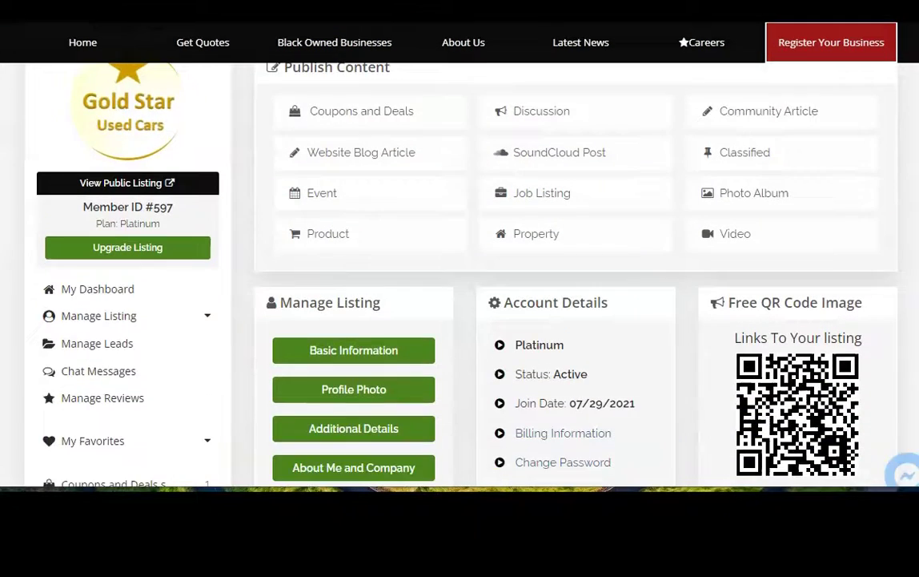
{"action": "scroll", "coordinate": [460, 272], "scroll_direction": "down", "scroll_amount": 1}
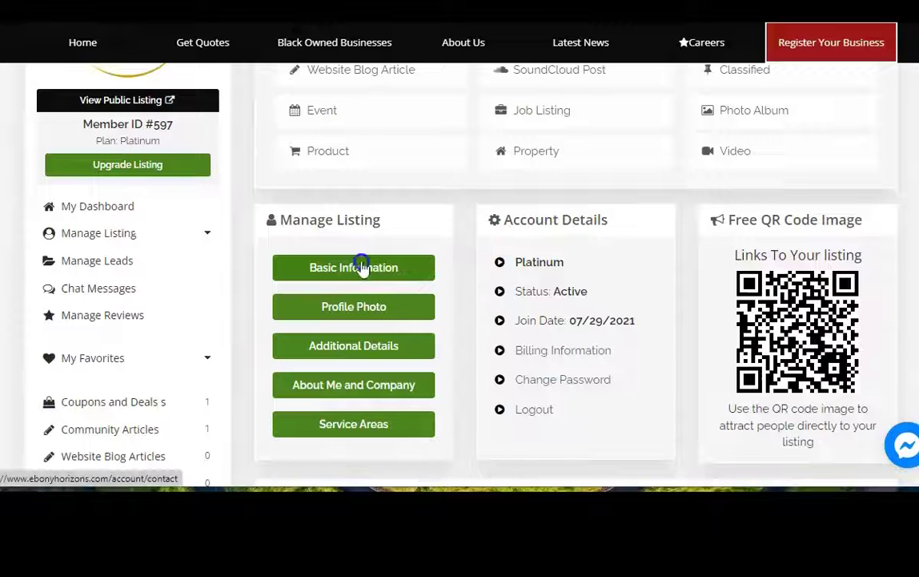
{"action": "left_click", "coordinate": [340, 270]}
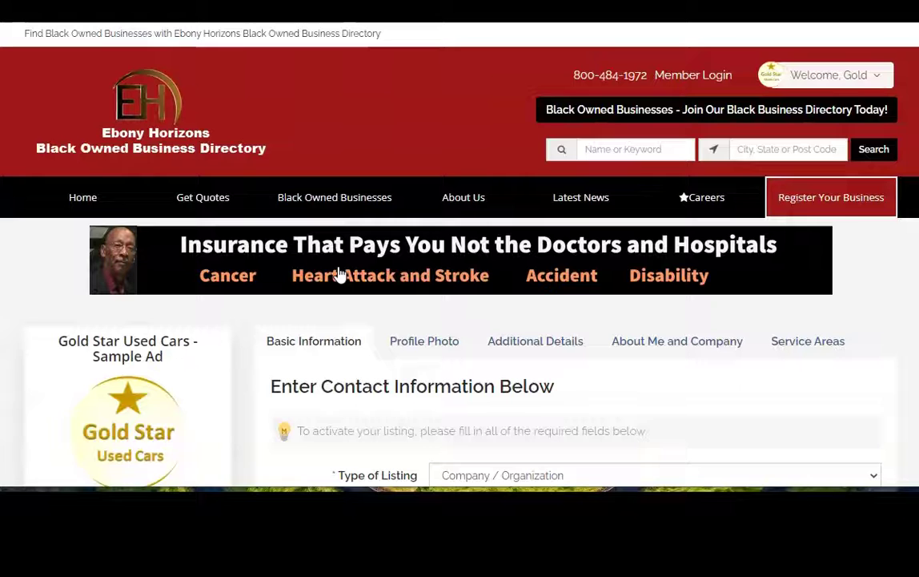
- Keep the listing type as Company / Organization and the category as Used Car Sales
{"action": "left_click", "coordinate": [863, 207]}
{"action": "scroll", "coordinate": [560, 321], "scroll_direction": "down", "scroll_amount": 3}
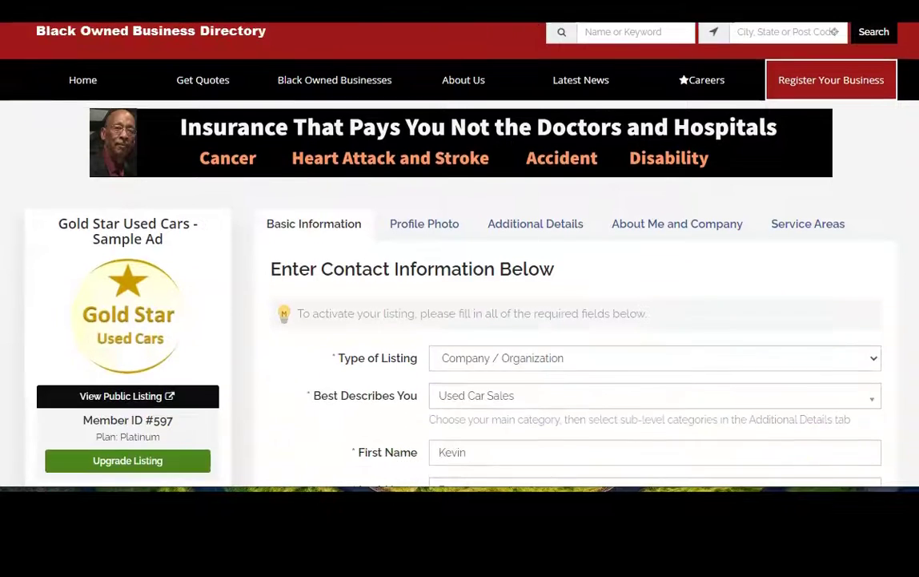
{"action": "scroll", "coordinate": [561, 320], "scroll_direction": "down", "scroll_amount": 2}
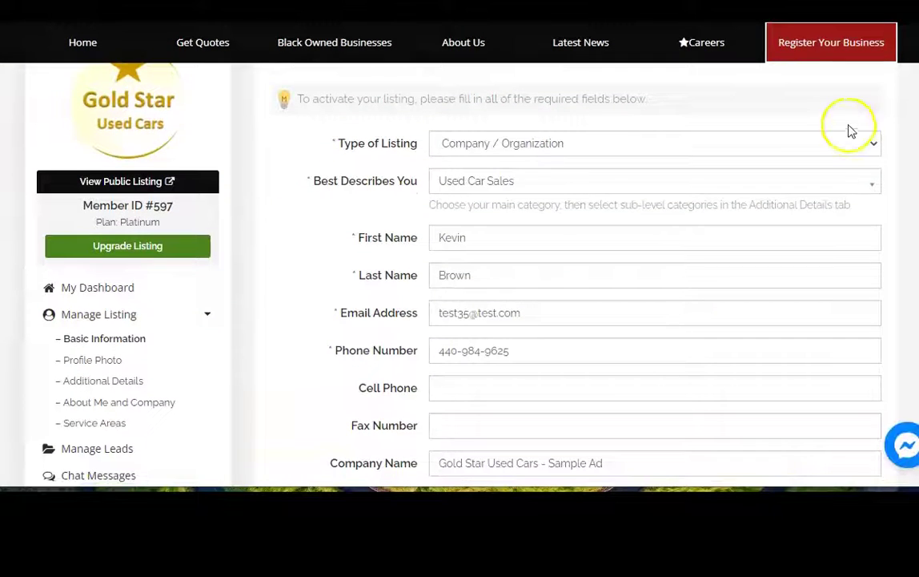
{"action": "left_click", "coordinate": [873, 146]}
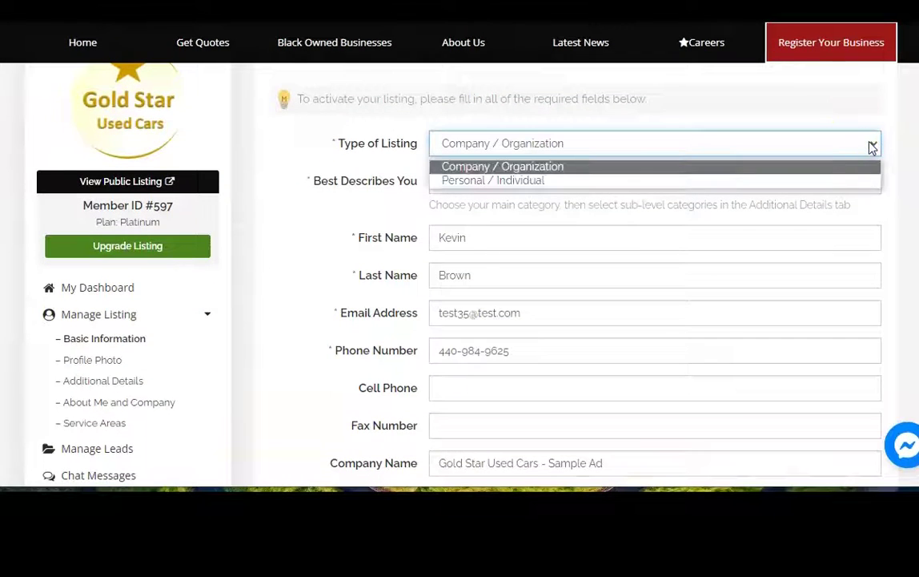
{"action": "left_click", "coordinate": [851, 144]}
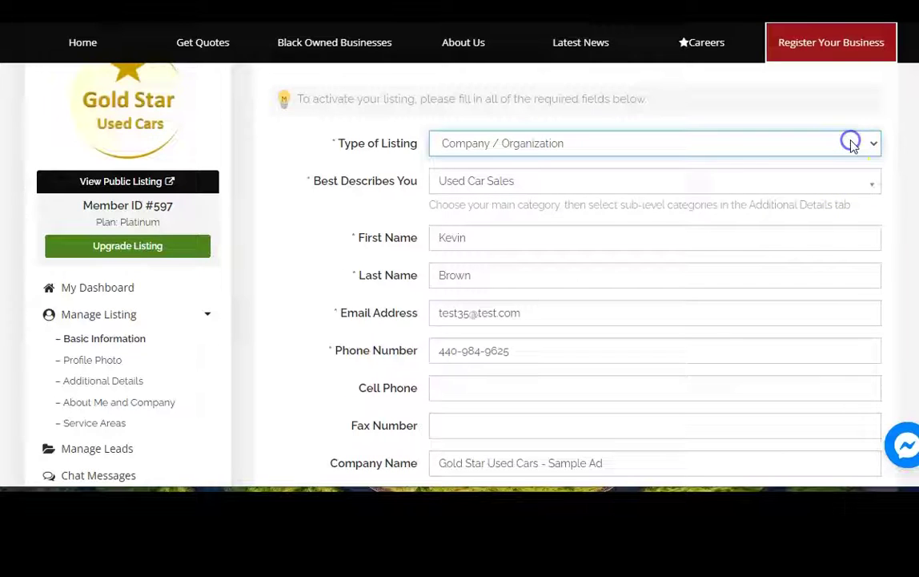
{"action": "left_click", "coordinate": [868, 185]}
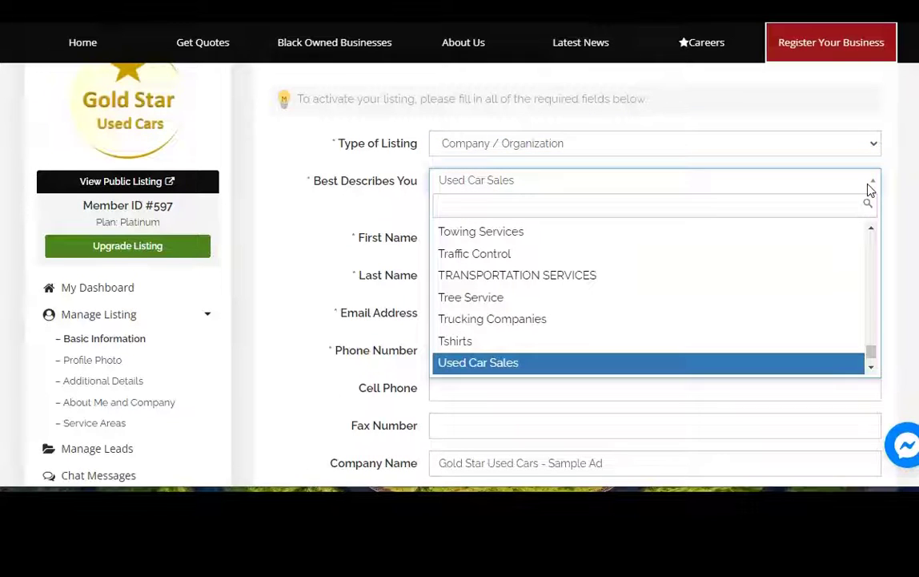
{"action": "left_click", "coordinate": [870, 189]}
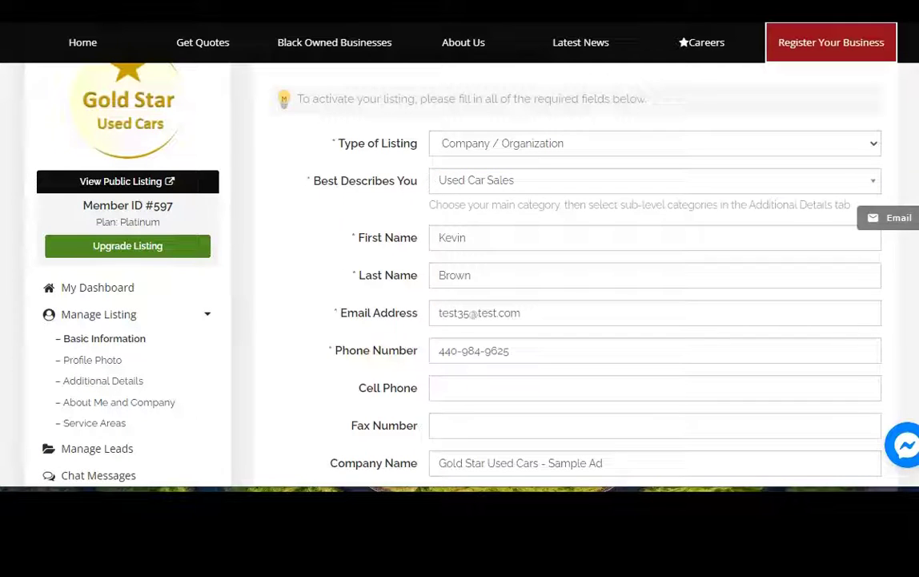
- Write a short description about selling used cars with financing, correcting 'uesd' to 'used'
{"action": "scroll", "coordinate": [637, 143], "scroll_direction": "down", "scroll_amount": 3}
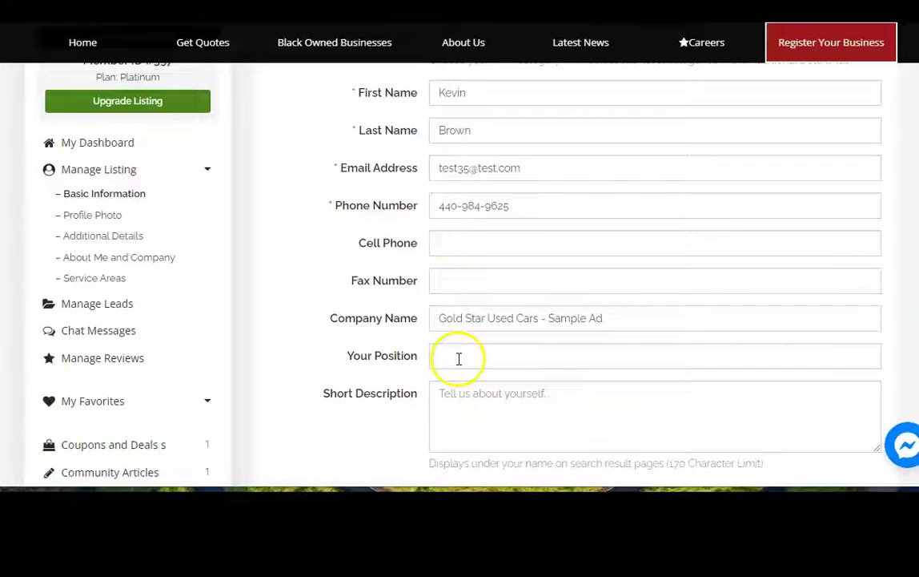
{"action": "left_click", "coordinate": [445, 397]}
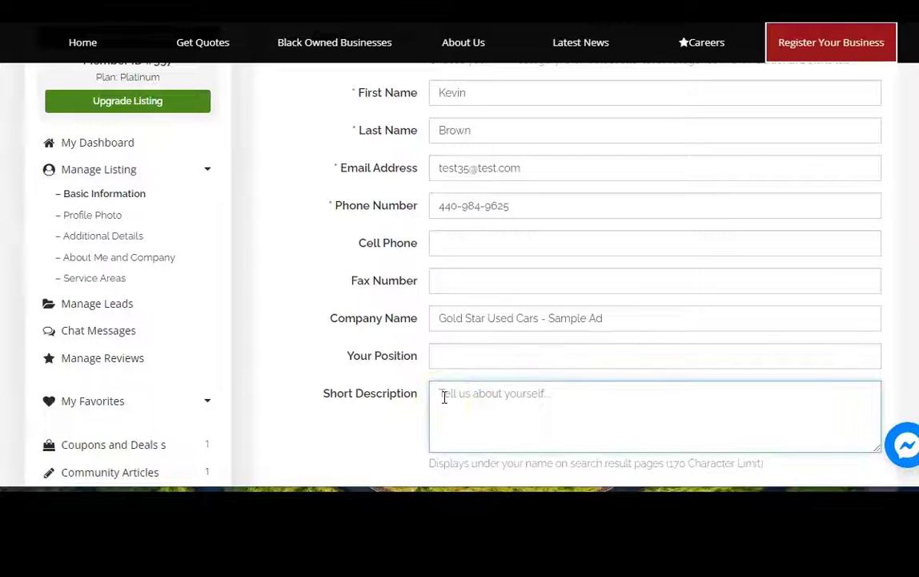
{"action": "type", "text": "We sell uesd cars and p"}
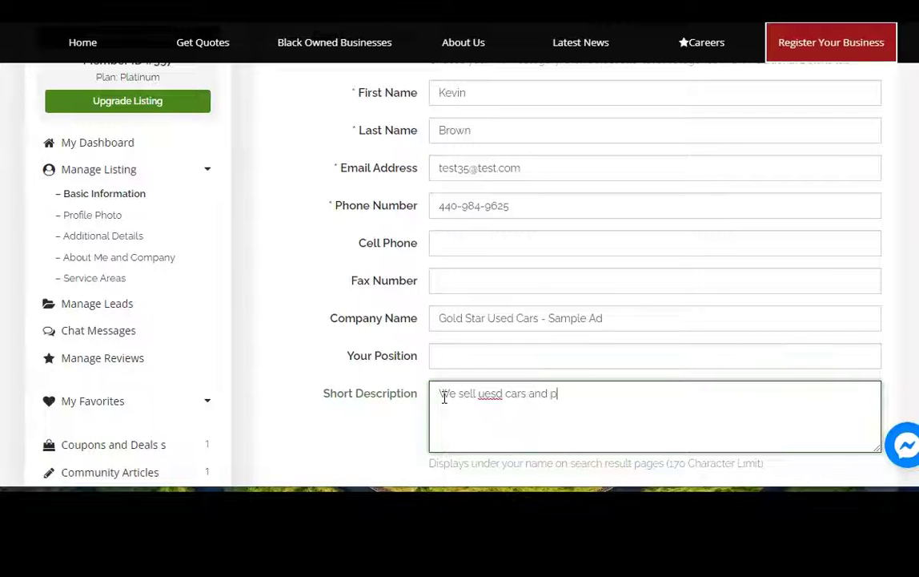
{"action": "type", "text": "rovide "}
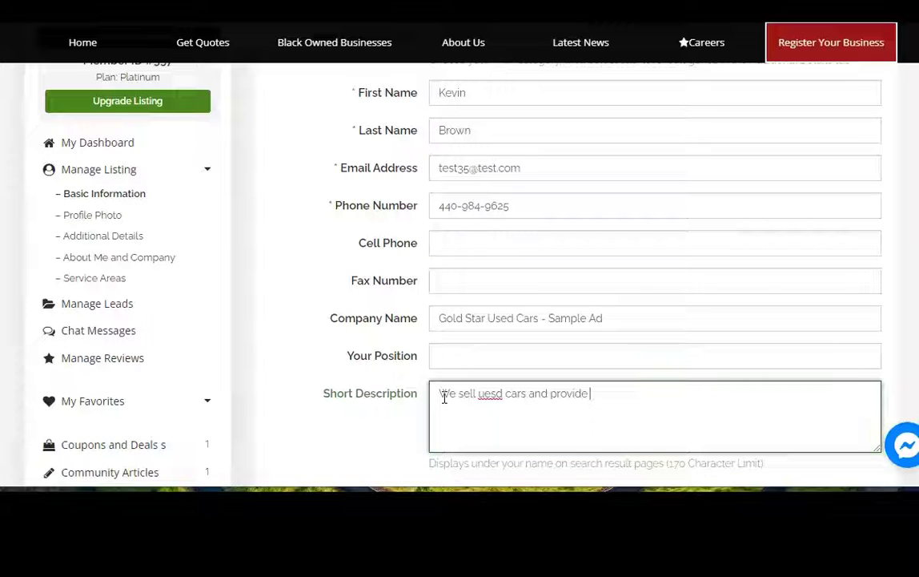
{"action": "type", "text": "financing"}
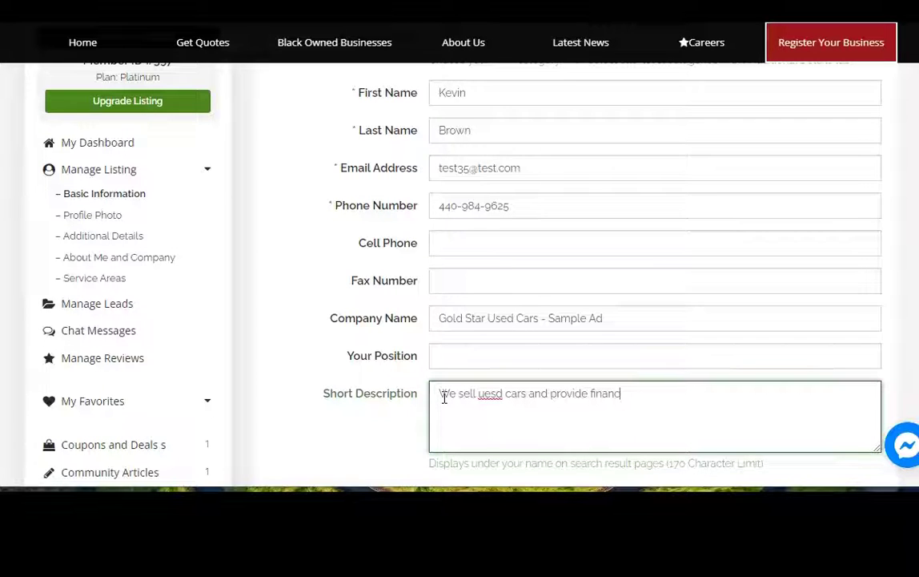
{"action": "left_click", "coordinate": [497, 392]}
{"action": "left_click", "coordinate": [498, 392]}
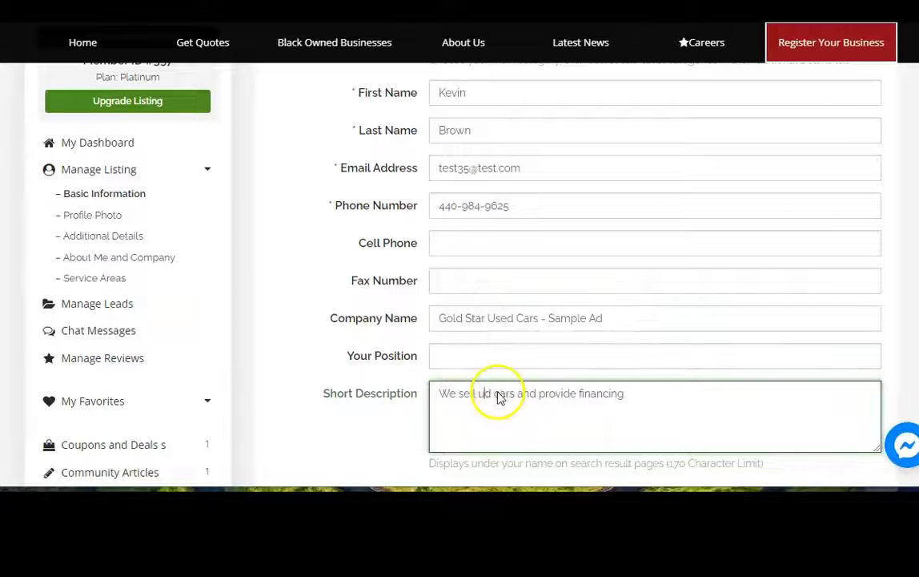
{"action": "key", "text": "BackSpace"}
{"action": "key", "text": "BackSpace"}
{"action": "type", "text": "sed"}
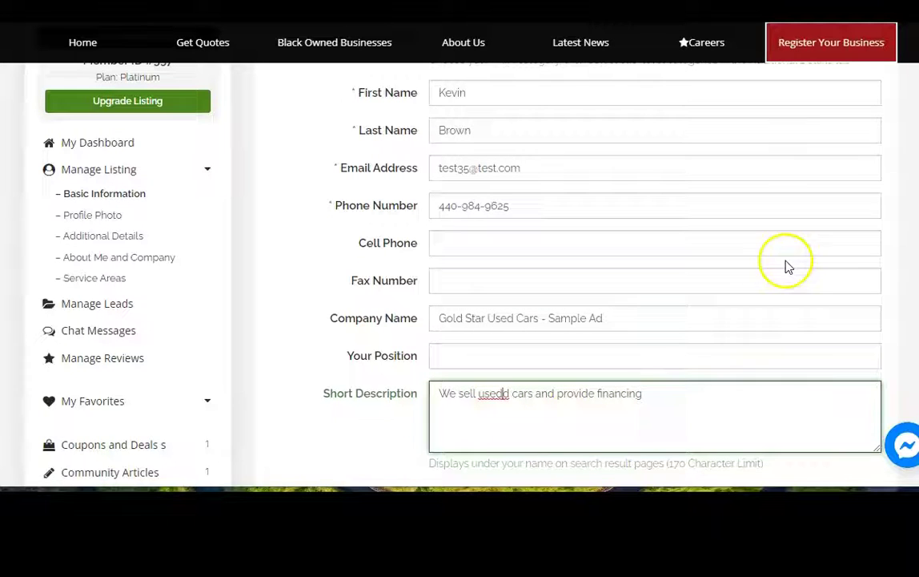
{"action": "scroll", "coordinate": [625, 234], "scroll_direction": "down", "scroll_amount": 10}
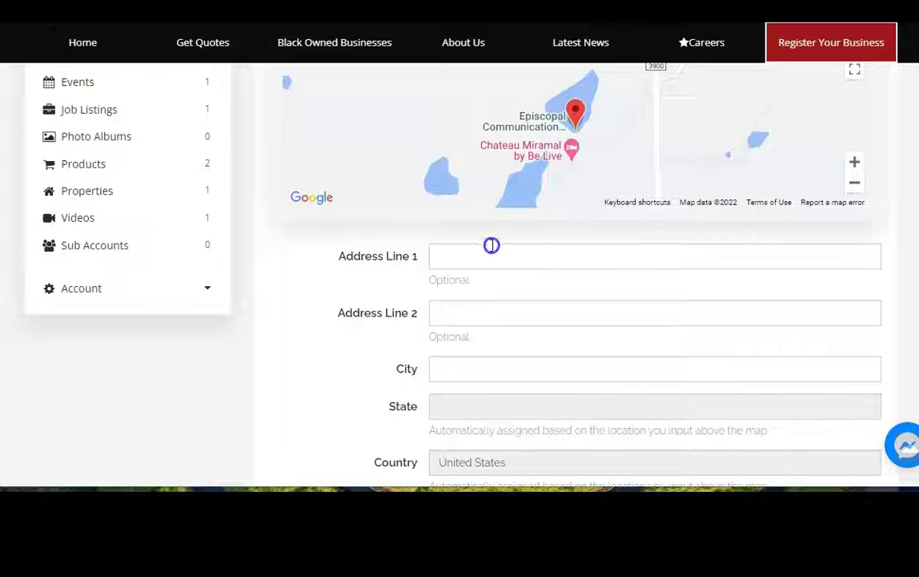
{"action": "left_click", "coordinate": [459, 251]}
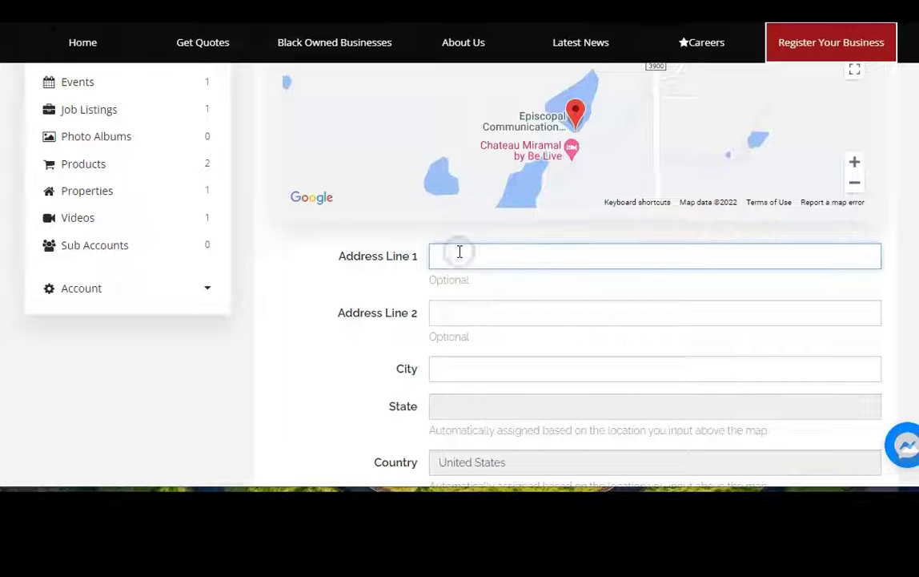
{"action": "left_click", "coordinate": [522, 257]}
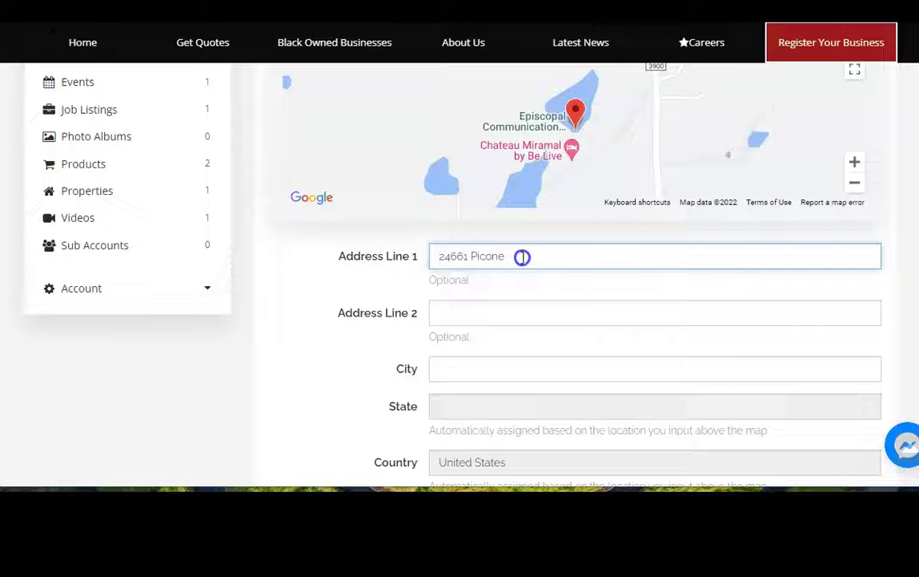
{"action": "left_click_drag", "start_coordinate": [522, 257], "coordinate": [371, 244]}
{"action": "key", "text": "BackSpace"}
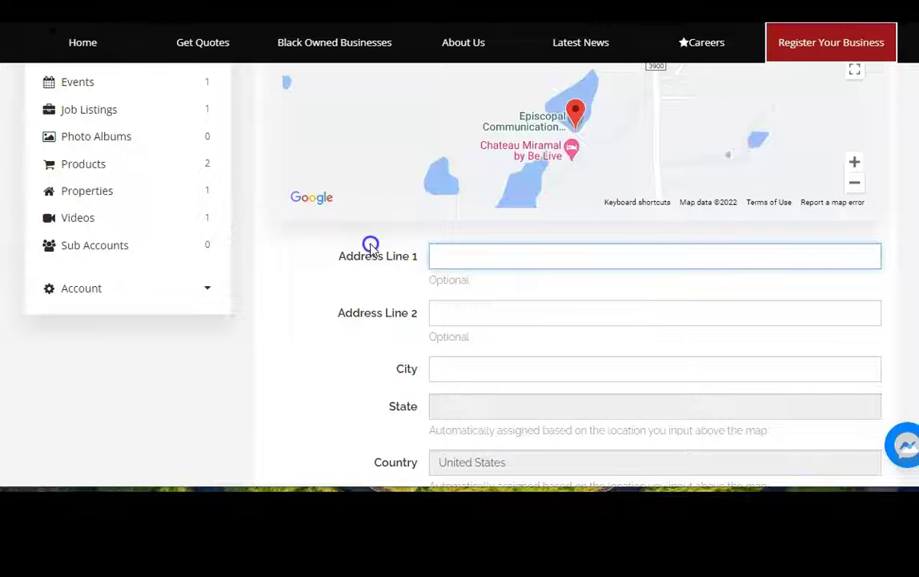
{"action": "scroll", "coordinate": [577, 277], "scroll_direction": "up", "scroll_amount": 3}
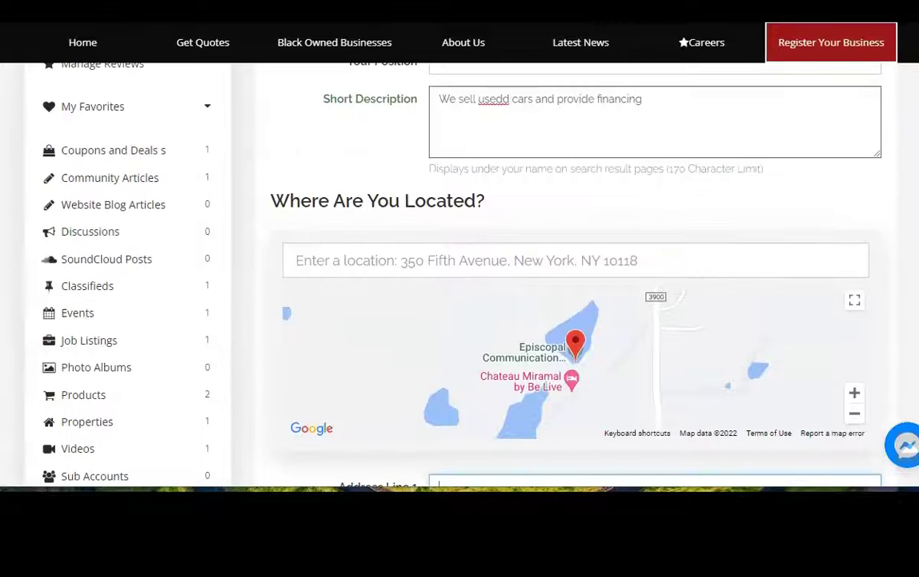
{"action": "left_click", "coordinate": [339, 261]}
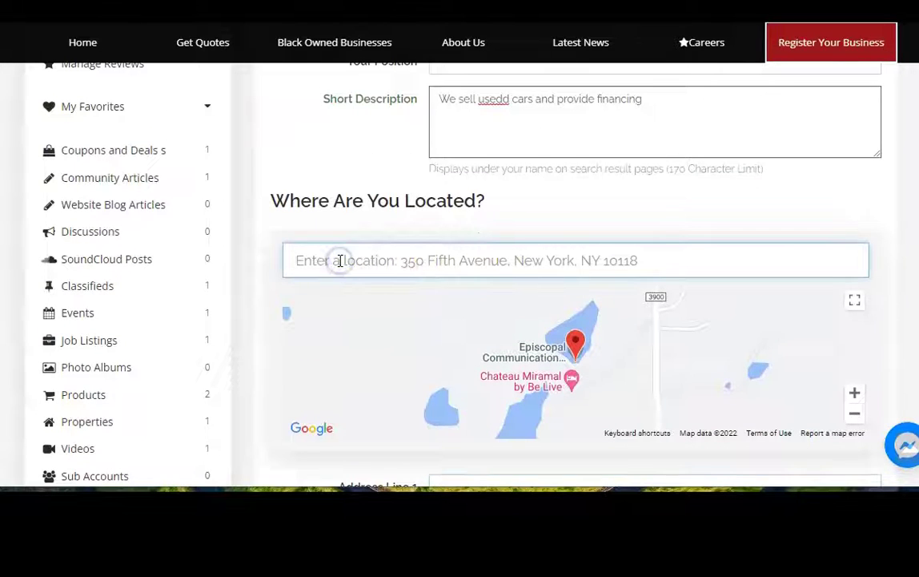
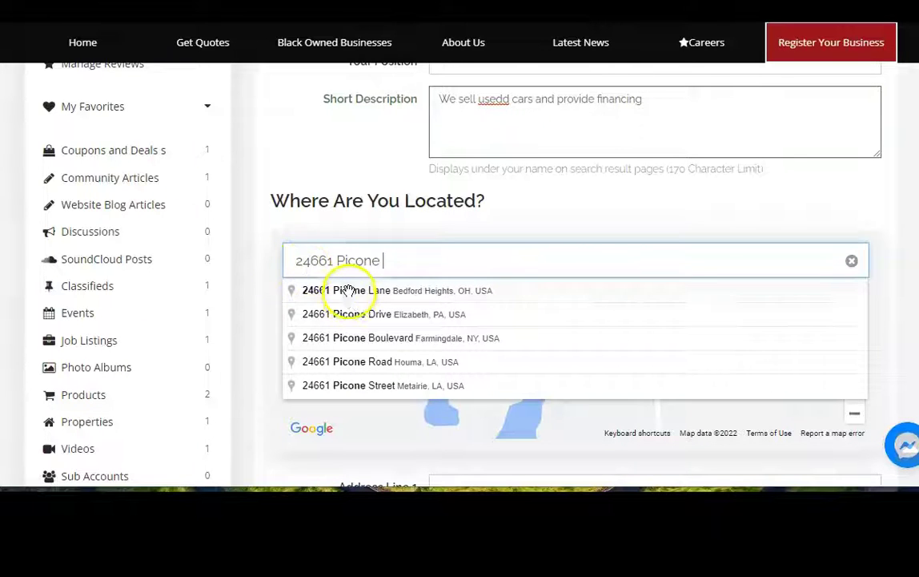
{"action": "left_click", "coordinate": [349, 289]}
{"action": "scroll", "coordinate": [577, 273], "scroll_direction": "down", "scroll_amount": 5}
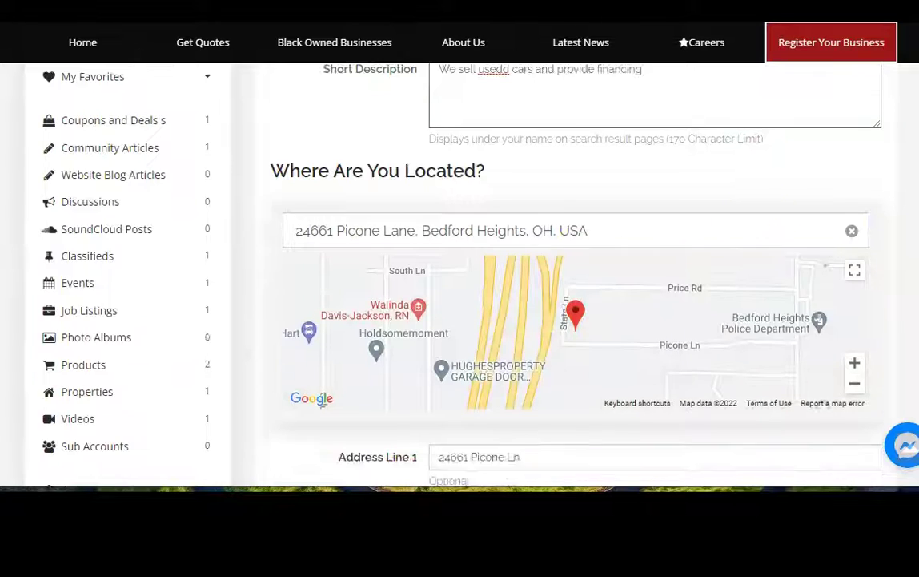
{"action": "scroll", "coordinate": [631, 250], "scroll_direction": "down", "scroll_amount": 5}
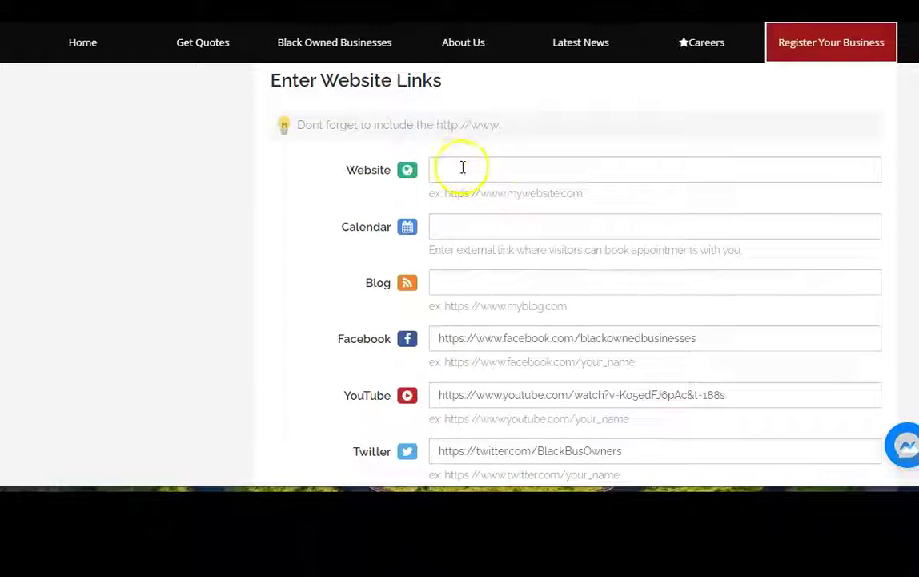
{"action": "left_click", "coordinate": [446, 166]}
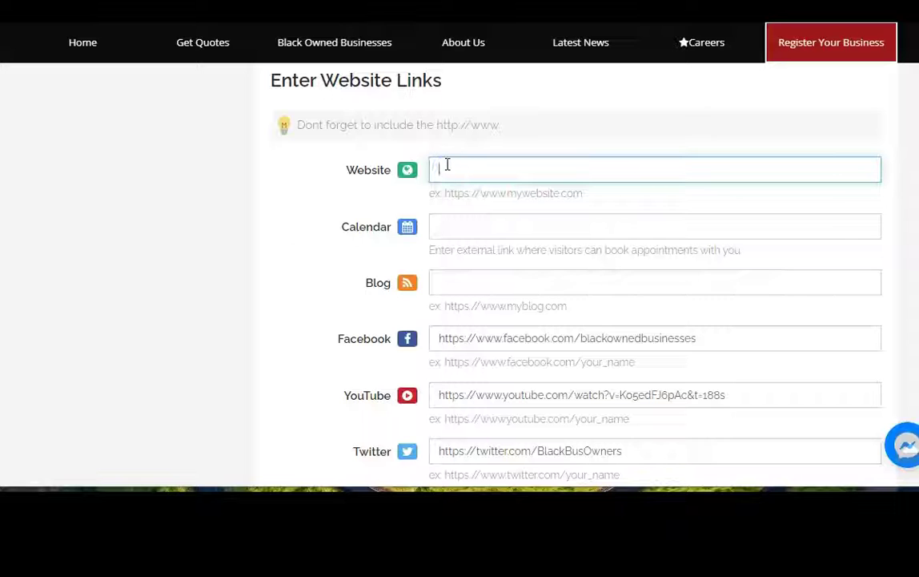
{"action": "type", "text": "https"}
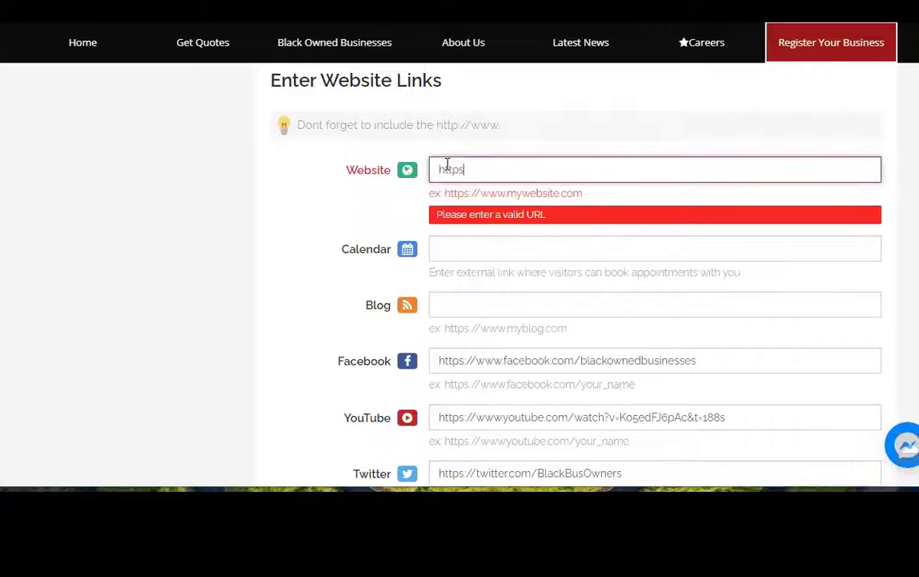
{"action": "type", "text": "://www.eb"}
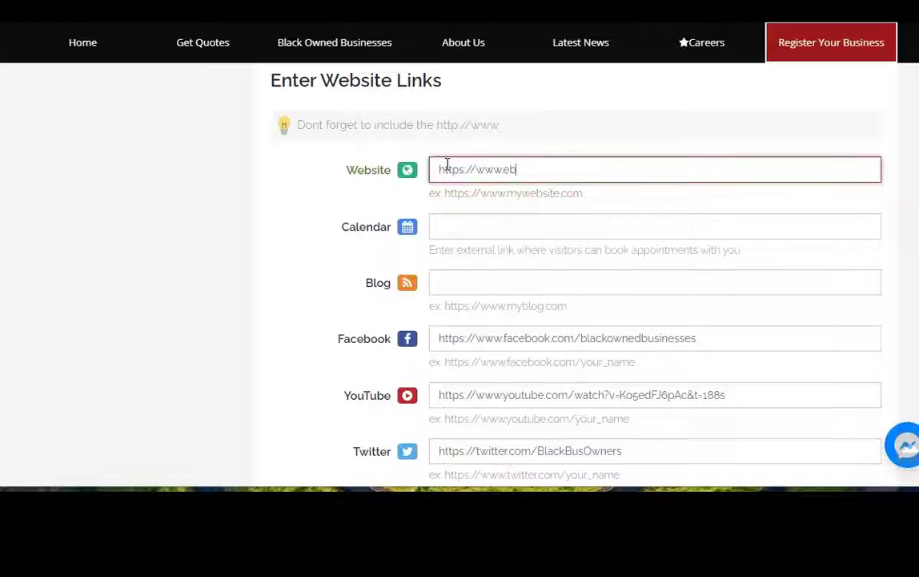
{"action": "type", "text": "onyhorizons.com"}
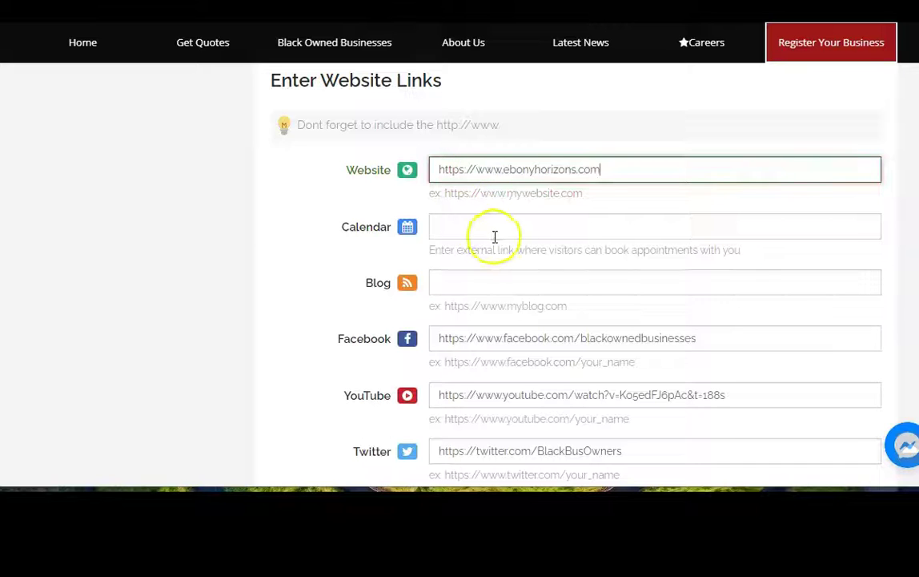
{"action": "left_click", "coordinate": [478, 228]}
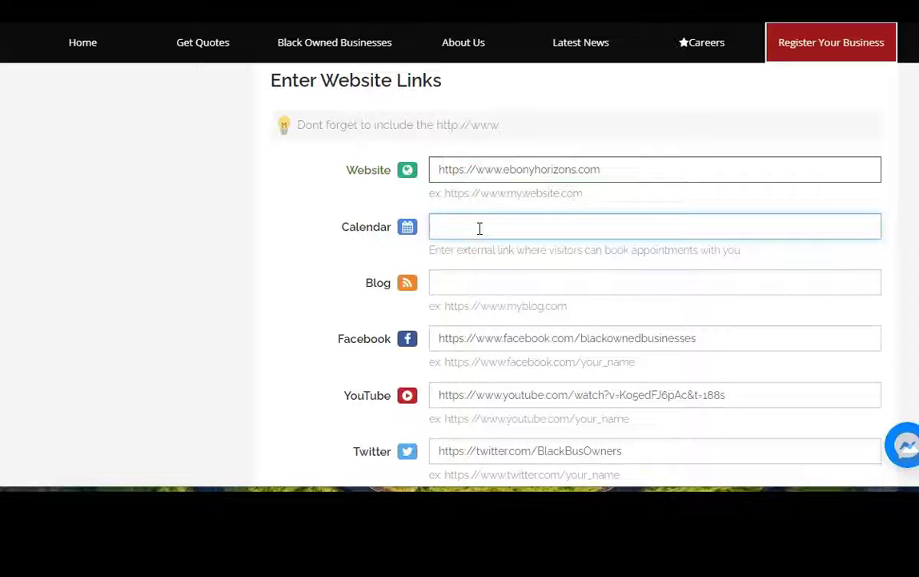
{"action": "left_click", "coordinate": [459, 284]}
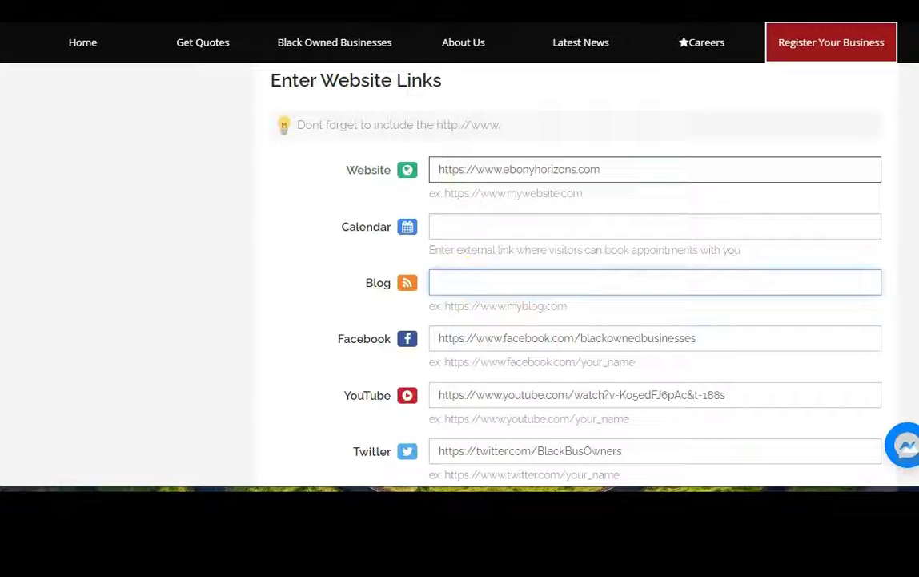
{"action": "scroll", "coordinate": [512, 200], "scroll_direction": "down", "scroll_amount": 3}
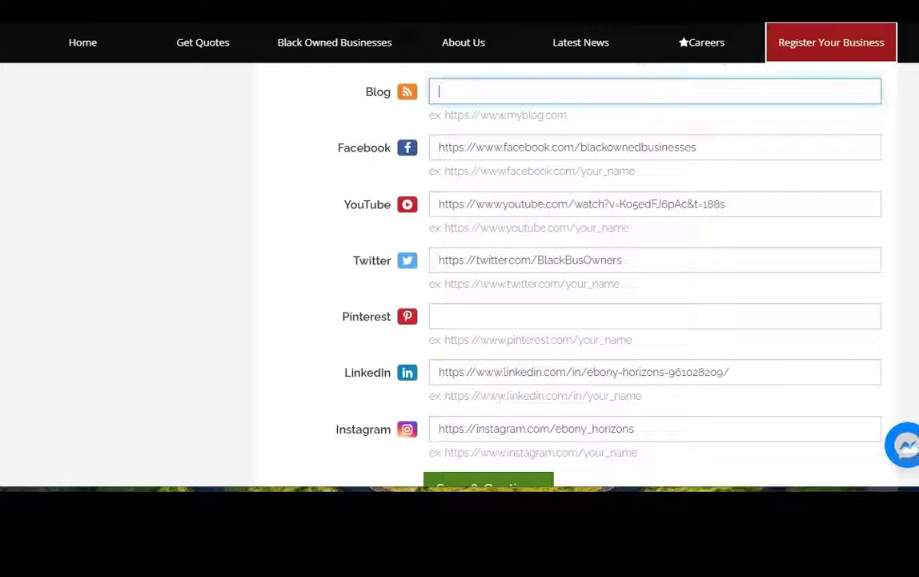
{"action": "scroll", "coordinate": [560, 280], "scroll_direction": "down", "scroll_amount": 2}
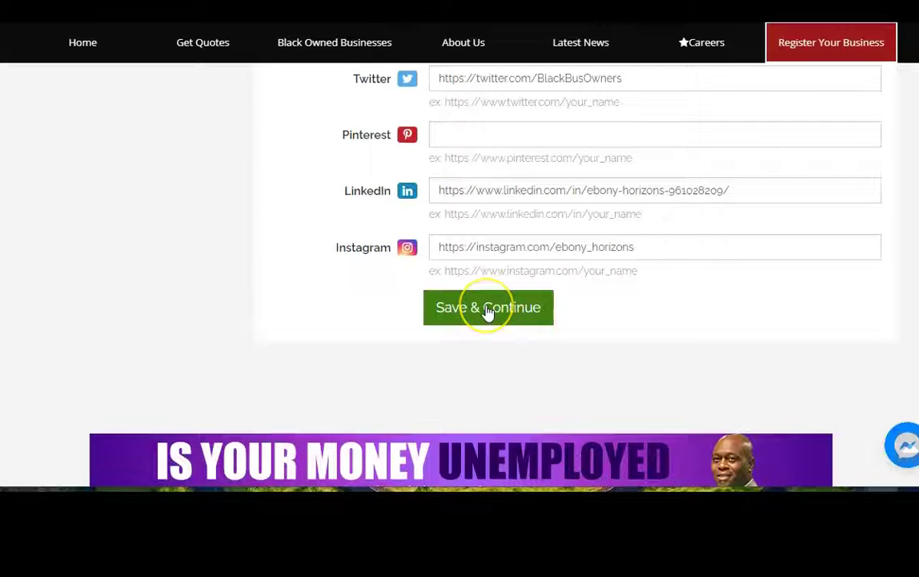
{"action": "left_click", "coordinate": [488, 310]}
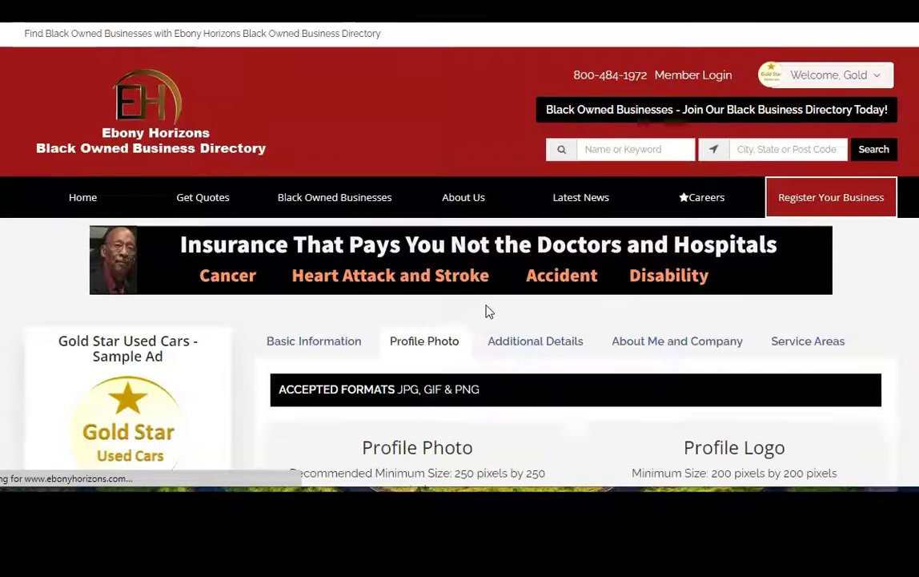
- Open the Logo Upload dialog from the Profile Photo page
{"action": "mouse_move", "coordinate": [863, 204]}
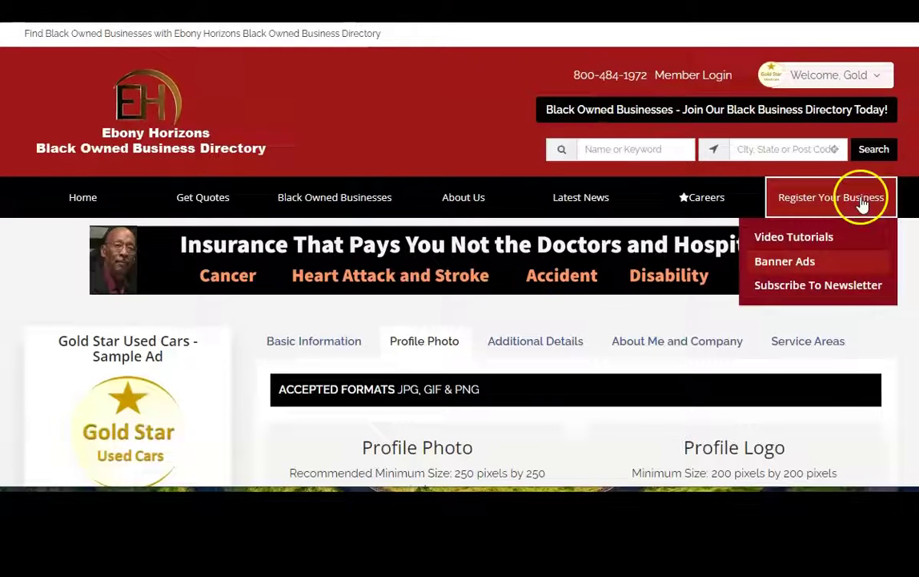
{"action": "scroll", "coordinate": [460, 280], "scroll_direction": "down", "scroll_amount": 3}
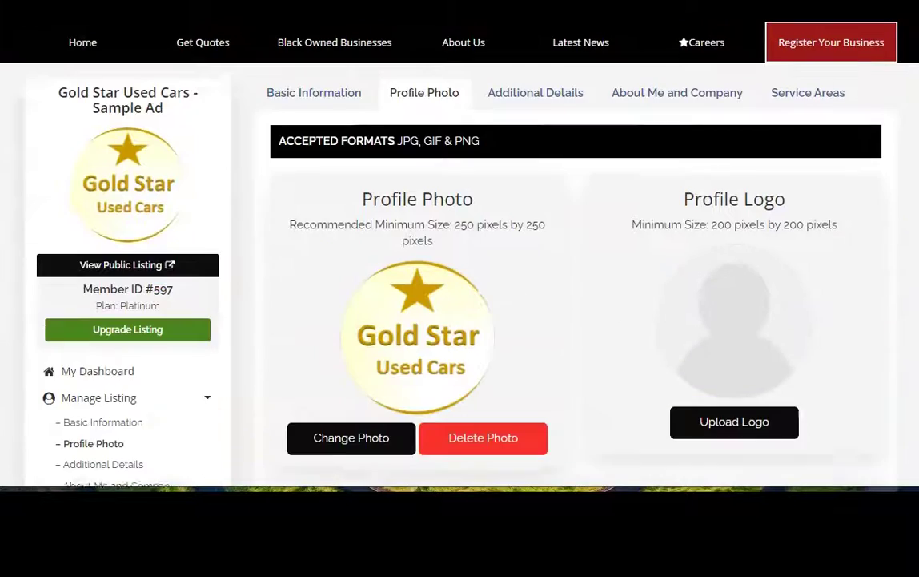
{"action": "scroll", "coordinate": [459, 256], "scroll_direction": "down", "scroll_amount": 2}
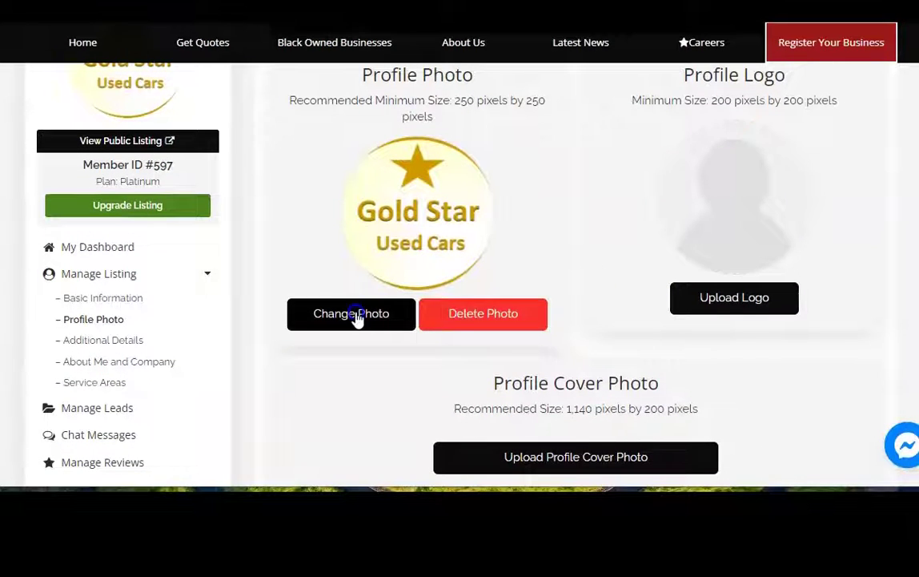
{"action": "left_click", "coordinate": [449, 315]}
{"action": "left_click", "coordinate": [743, 299]}
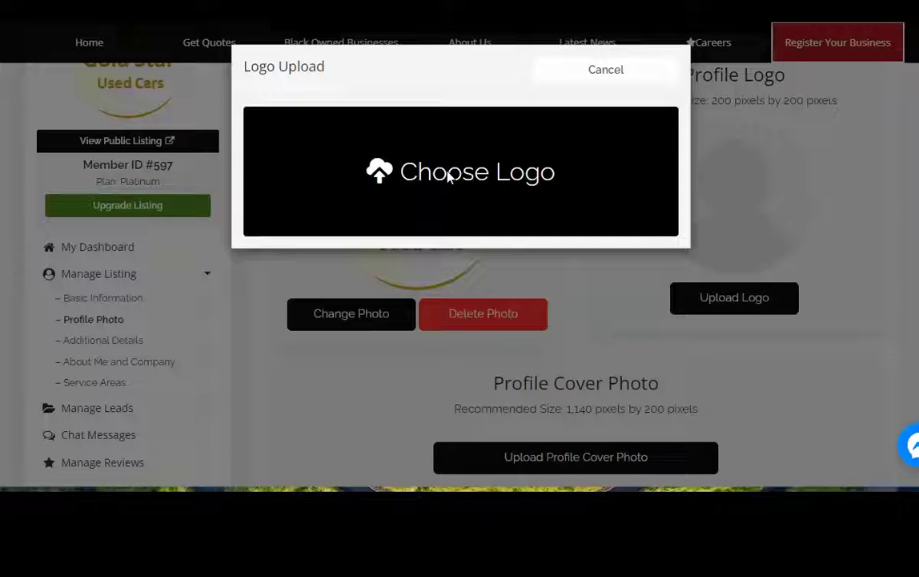
- Upload the getu image from Pictures as the profile logo and confirm it
{"action": "left_click", "coordinate": [449, 177]}
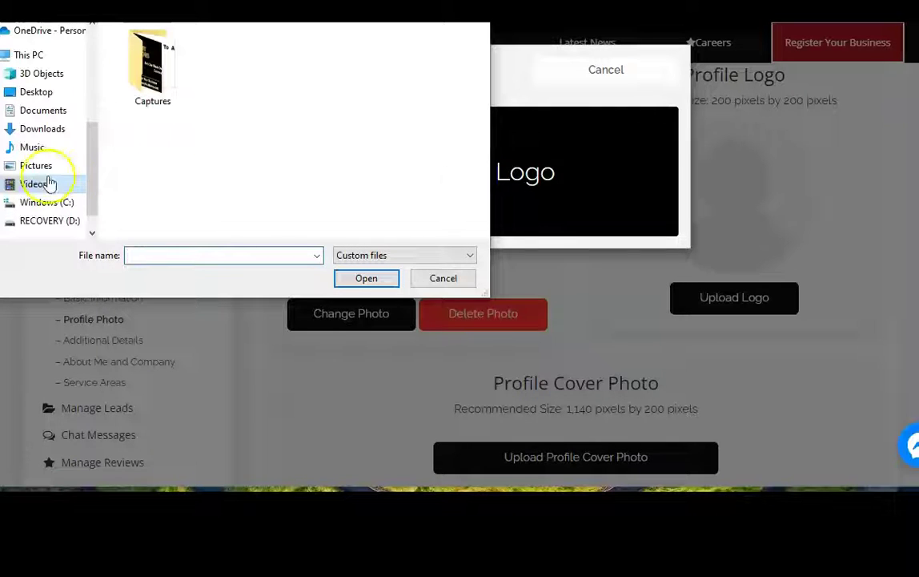
{"action": "left_click", "coordinate": [32, 166]}
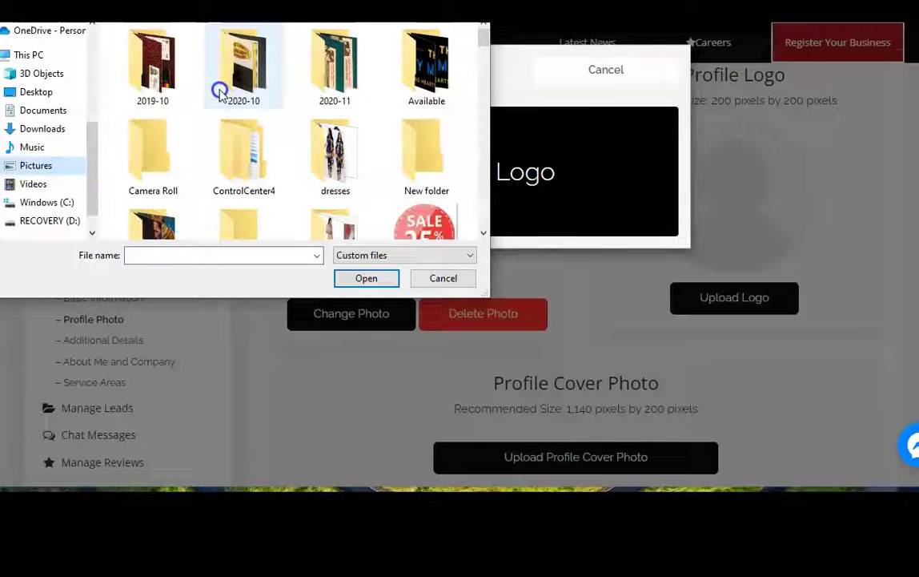
{"action": "double_click", "coordinate": [428, 68]}
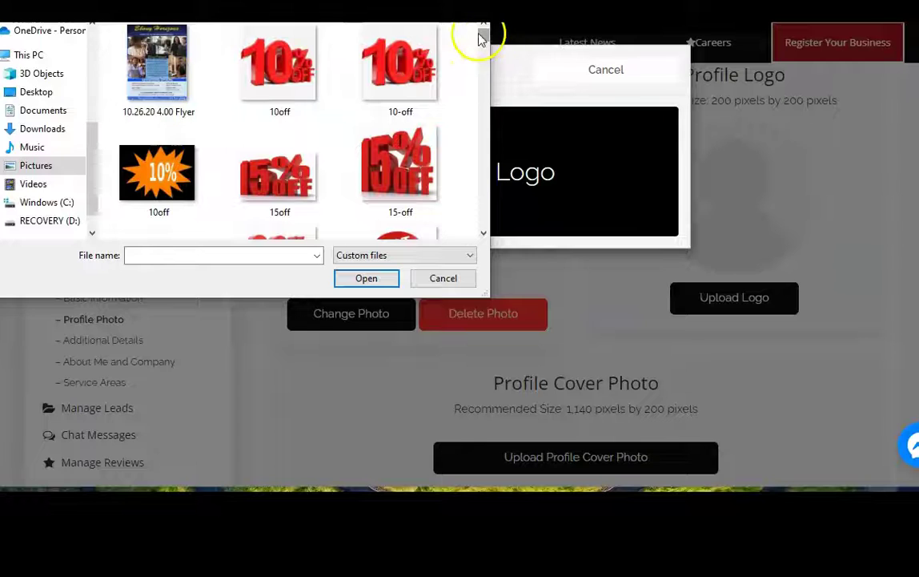
{"action": "left_click_drag", "start_coordinate": [478, 37], "coordinate": [480, 121]}
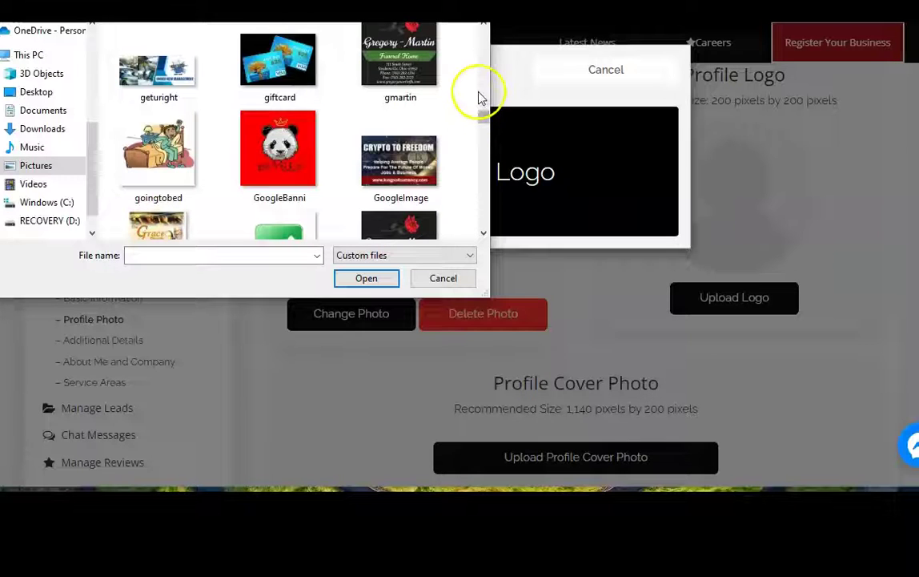
{"action": "scroll", "coordinate": [483, 67], "scroll_direction": "up", "scroll_amount": 1}
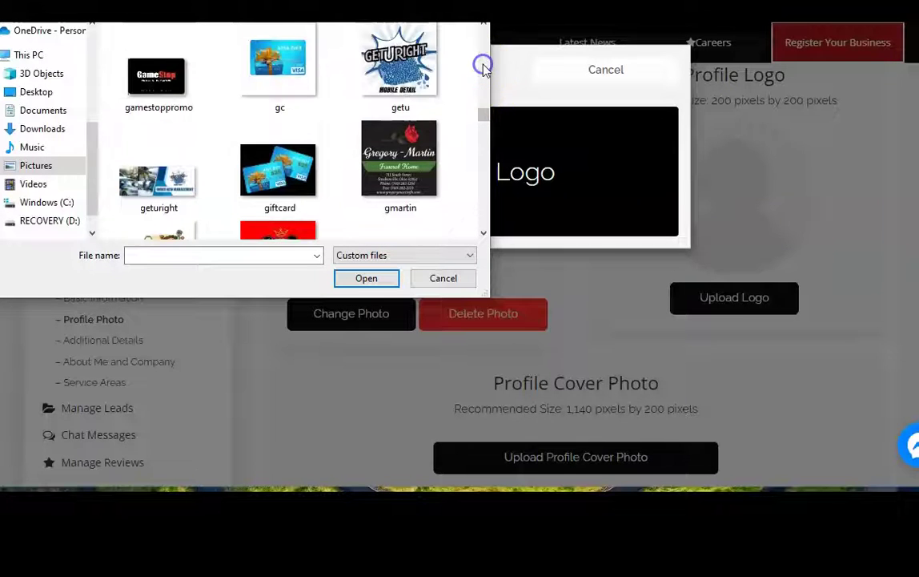
{"action": "left_click", "coordinate": [398, 64]}
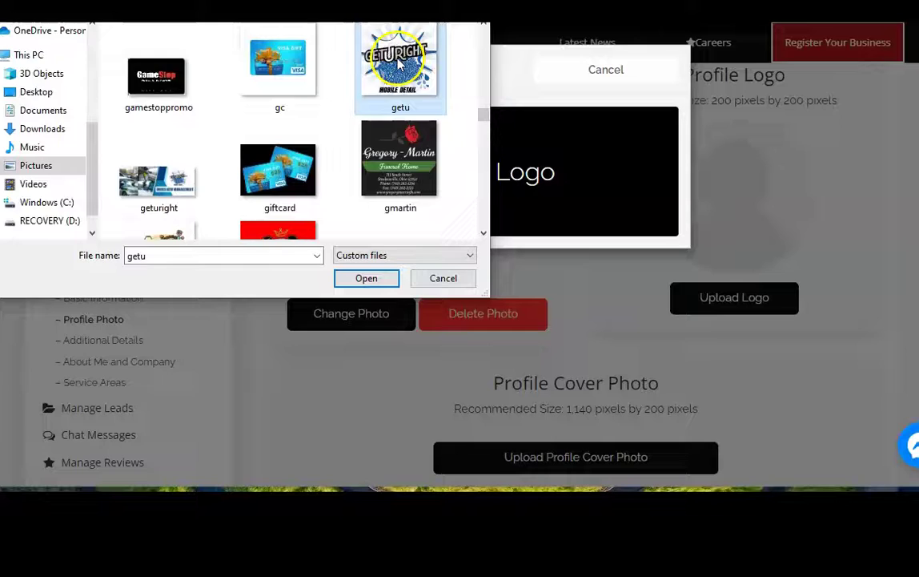
{"action": "double_click", "coordinate": [398, 64]}
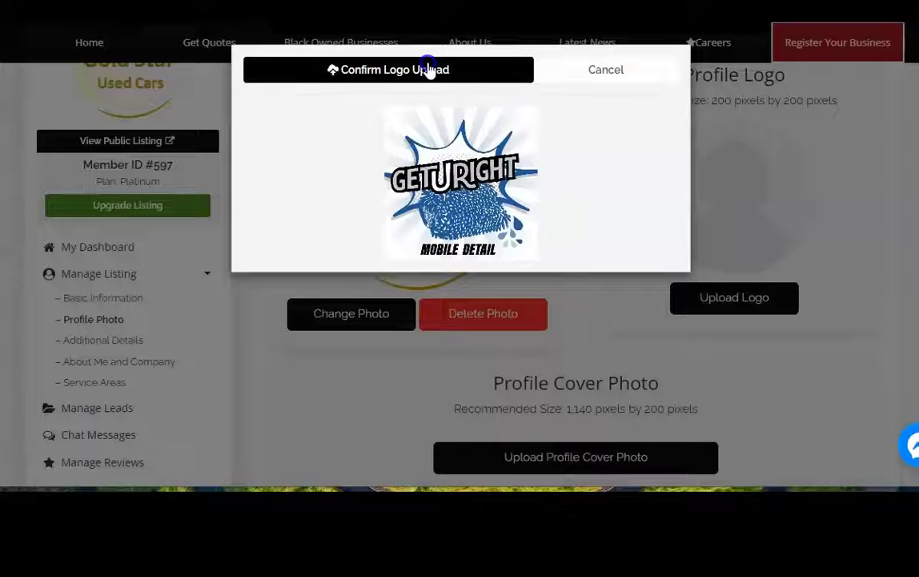
{"action": "left_click", "coordinate": [430, 70]}
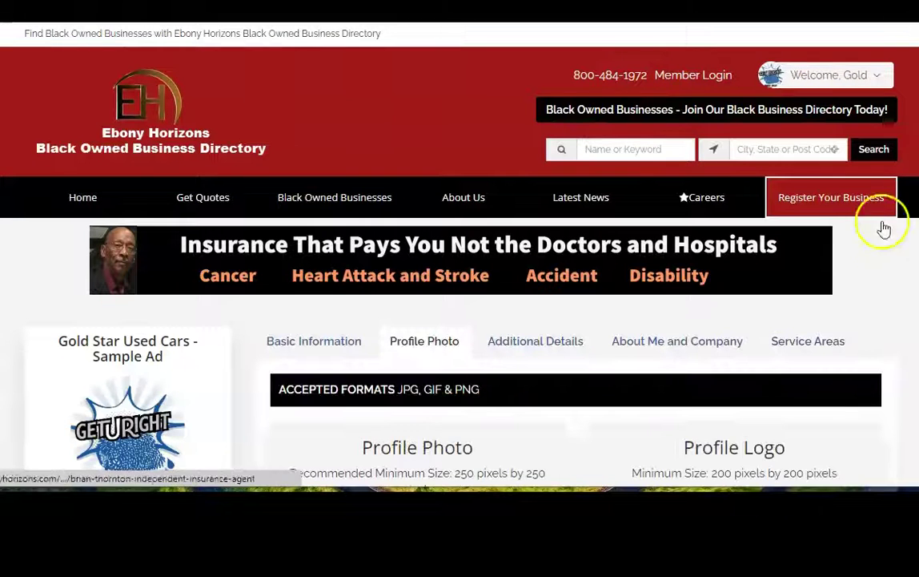
- Open the Cover Photo Upload dialog under Profile Cover Photo
{"action": "scroll", "coordinate": [460, 280], "scroll_direction": "down", "scroll_amount": 3}
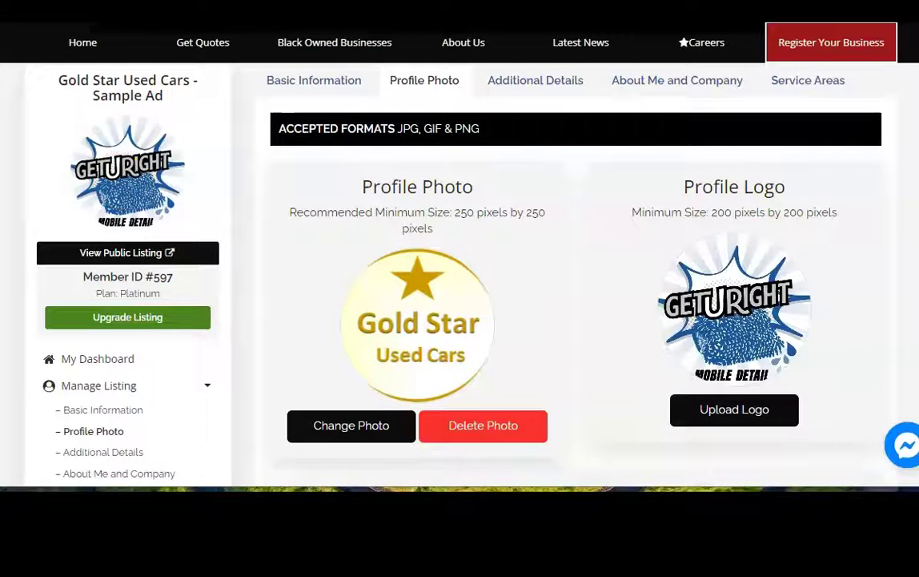
{"action": "scroll", "coordinate": [633, 324], "scroll_direction": "down", "scroll_amount": 3}
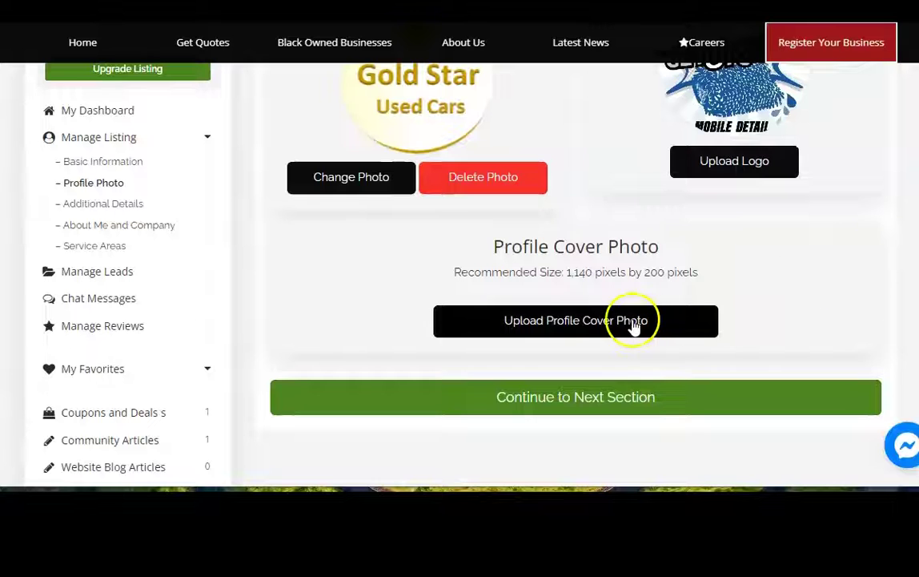
{"action": "left_click", "coordinate": [555, 327]}
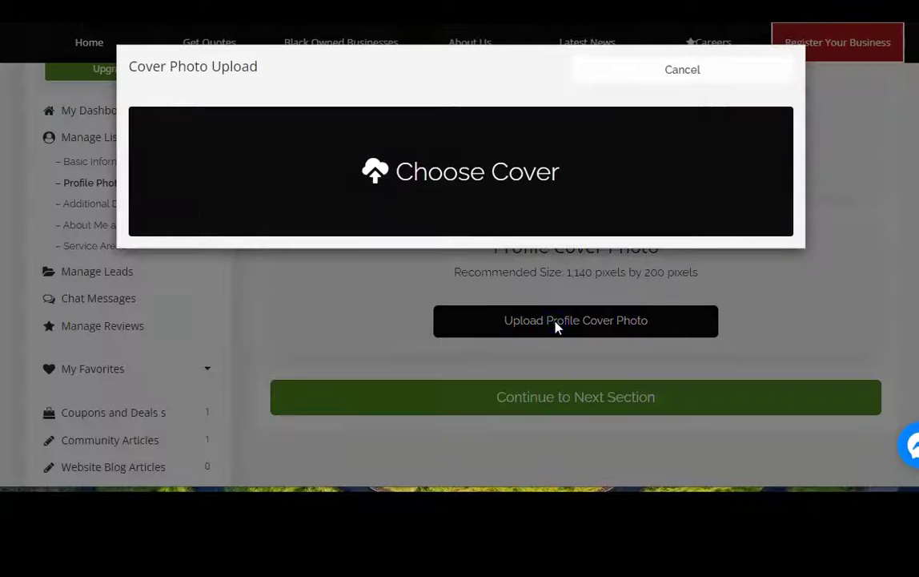
- Load the GETURIGHT car-washing banner from Pictures into the cover cropper
{"action": "left_click", "coordinate": [473, 171]}
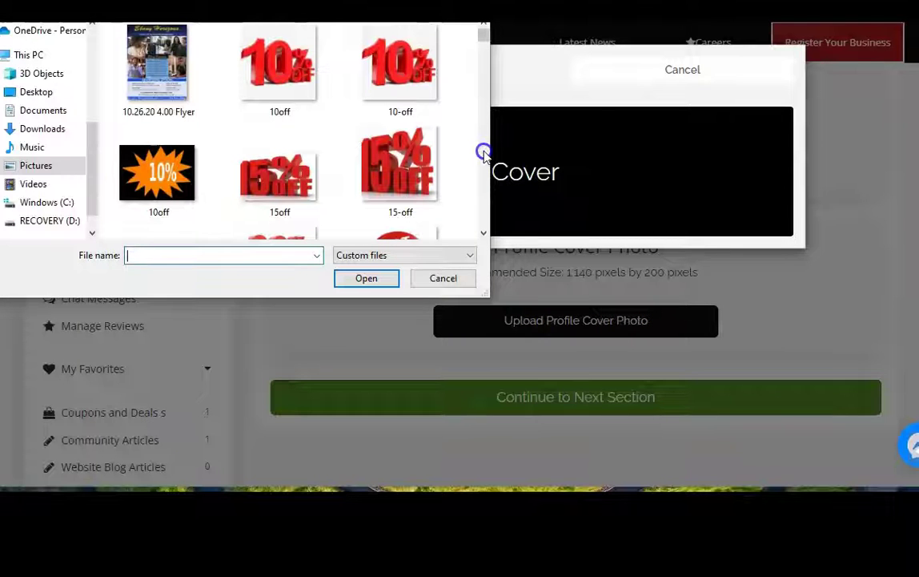
{"action": "scroll", "coordinate": [484, 155], "scroll_direction": "down", "scroll_amount": 2}
{"action": "scroll", "coordinate": [484, 154], "scroll_direction": "down", "scroll_amount": 15}
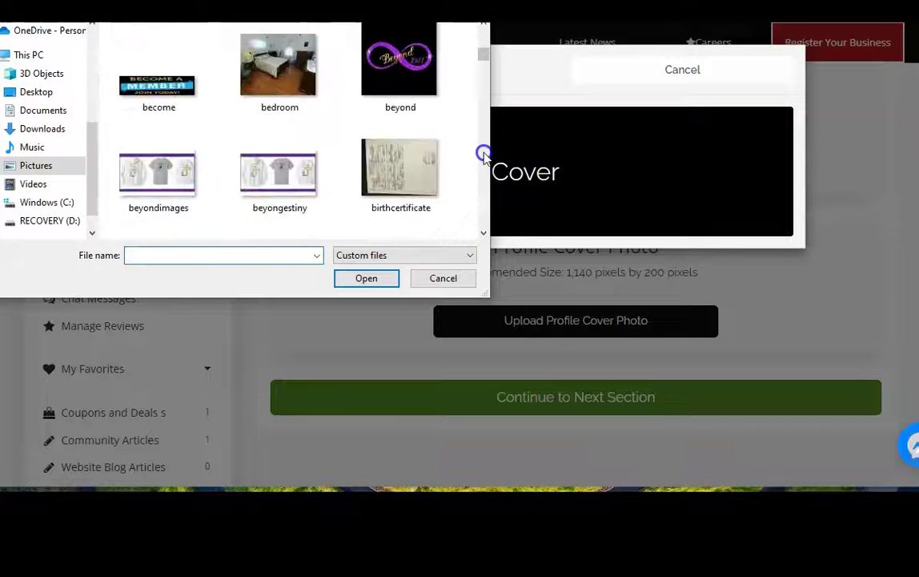
{"action": "scroll", "coordinate": [484, 155], "scroll_direction": "down", "scroll_amount": 10}
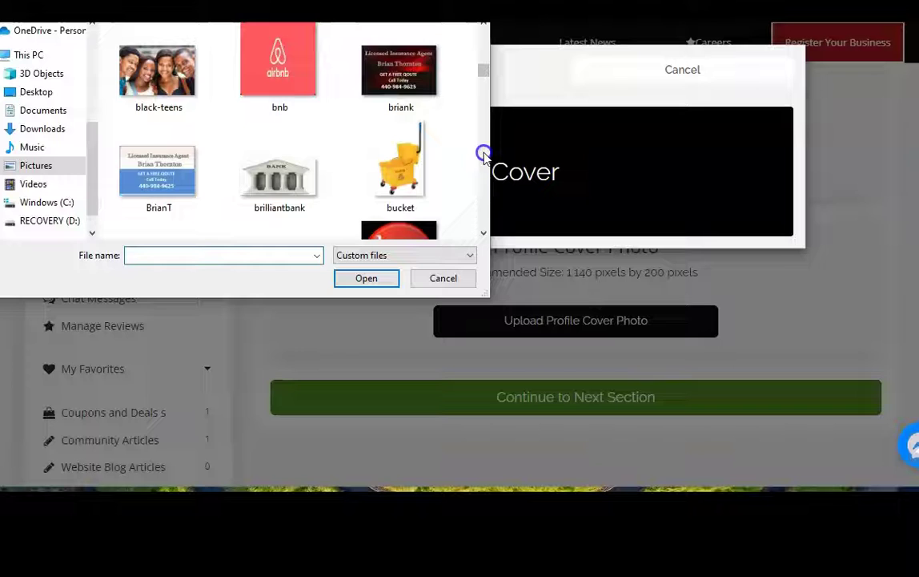
{"action": "scroll", "coordinate": [483, 154], "scroll_direction": "down", "scroll_amount": 12}
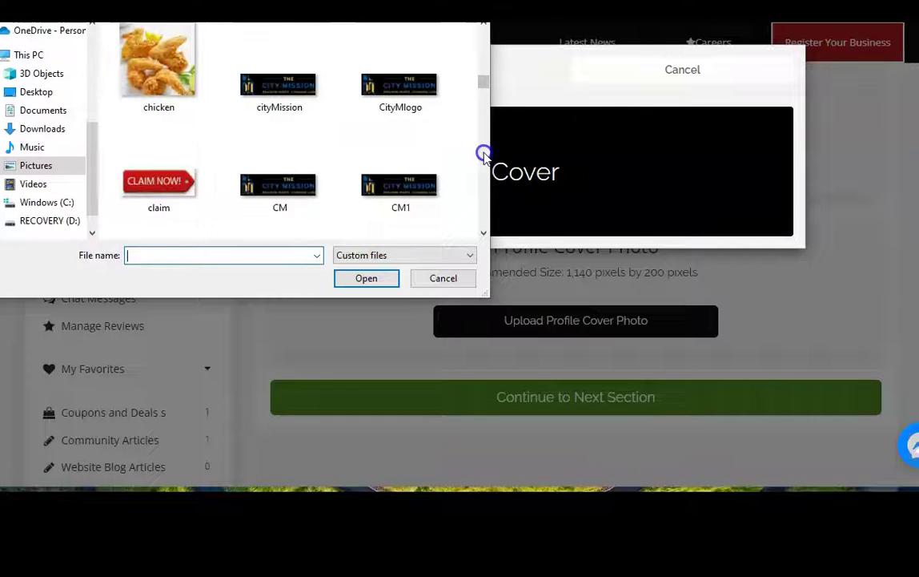
{"action": "scroll", "coordinate": [484, 155], "scroll_direction": "down", "scroll_amount": 3}
{"action": "scroll", "coordinate": [484, 154], "scroll_direction": "down", "scroll_amount": 10}
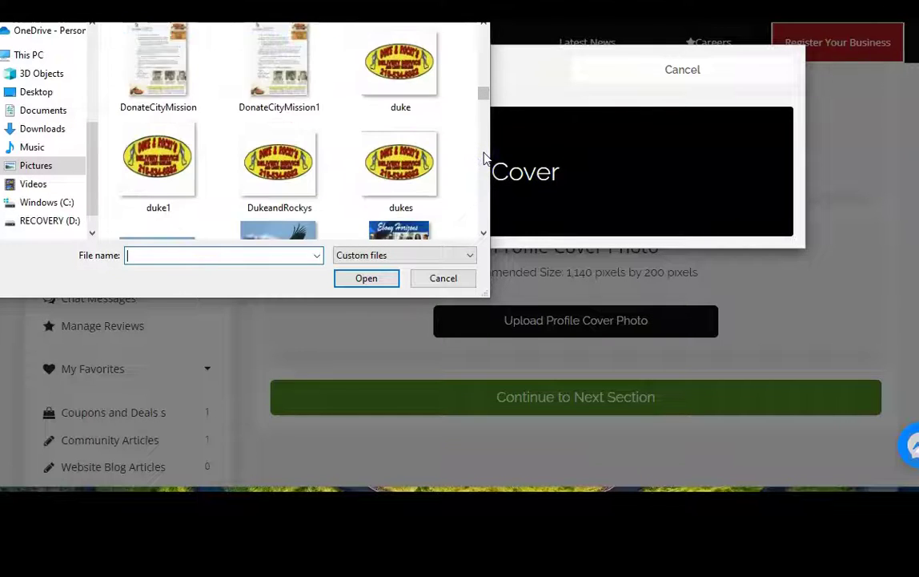
{"action": "scroll", "coordinate": [484, 154], "scroll_direction": "down", "scroll_amount": 3}
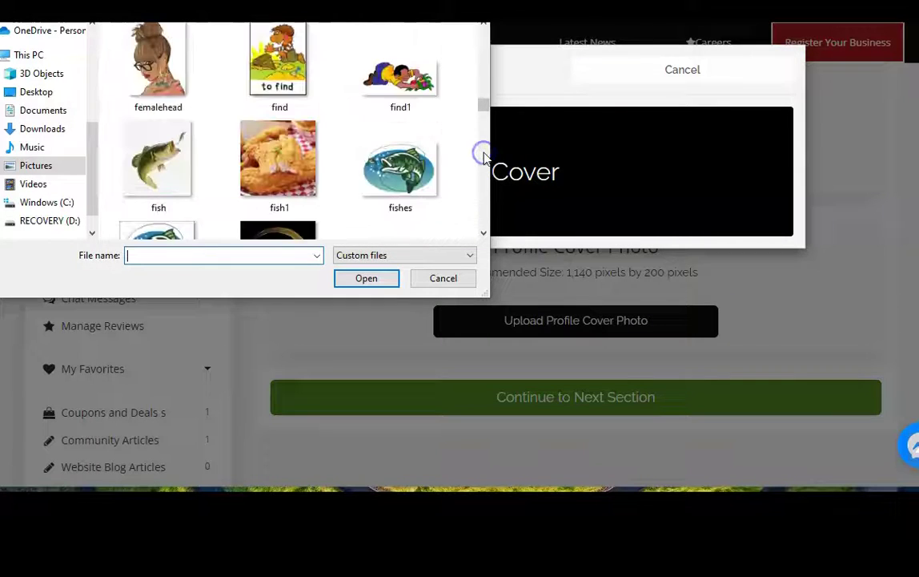
{"action": "scroll", "coordinate": [484, 156], "scroll_direction": "down", "scroll_amount": 3}
{"action": "scroll", "coordinate": [484, 156], "scroll_direction": "down", "scroll_amount": 9}
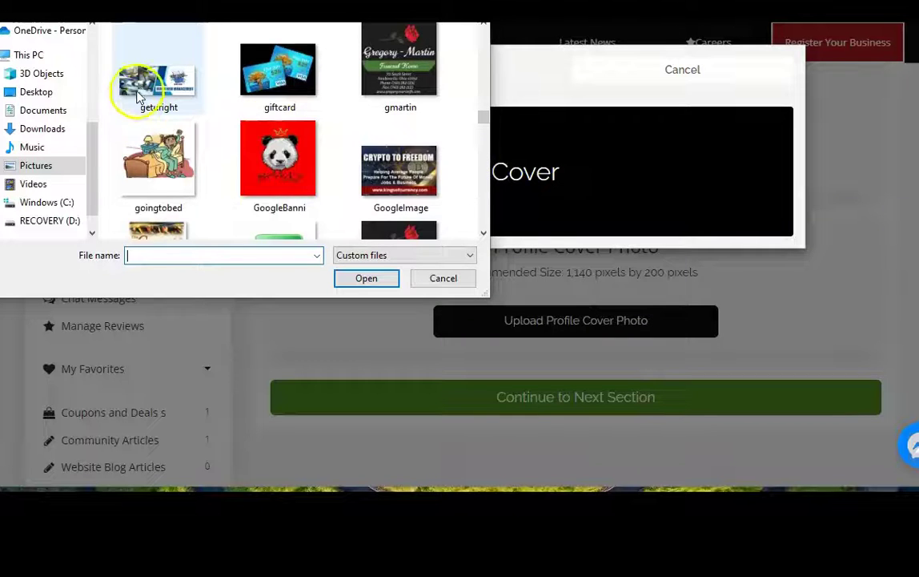
{"action": "double_click", "coordinate": [142, 109]}
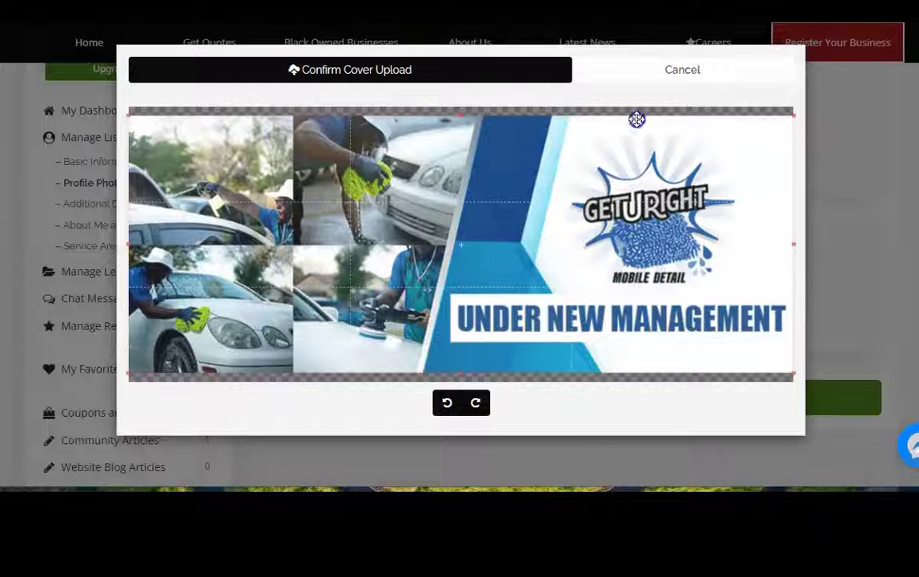
- Adjust the crop and confirm the GETURIGHT banner cover photo upload
{"action": "left_click", "coordinate": [407, 71]}
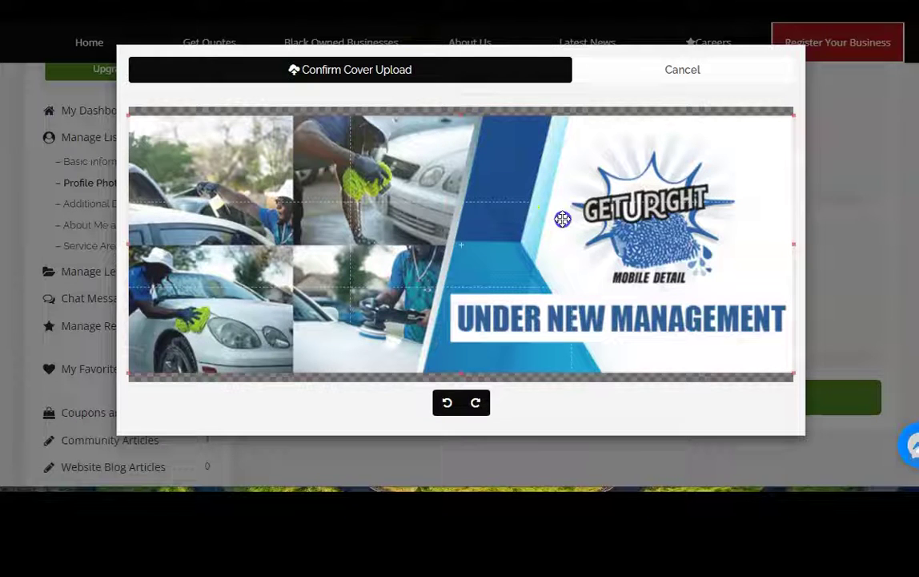
{"action": "left_click", "coordinate": [206, 308]}
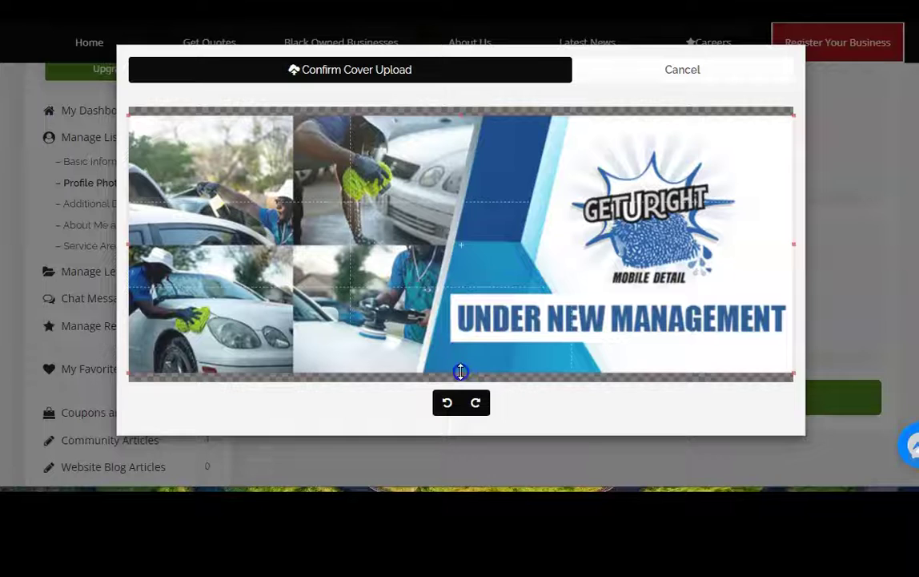
{"action": "mouse_move", "coordinate": [460, 377]}
{"action": "left_mouse_down"}
{"action": "mouse_move", "coordinate": [460, 225]}
{"action": "mouse_move", "coordinate": [471, 128]}
{"action": "mouse_move", "coordinate": [459, 113]}
{"action": "left_mouse_up"}
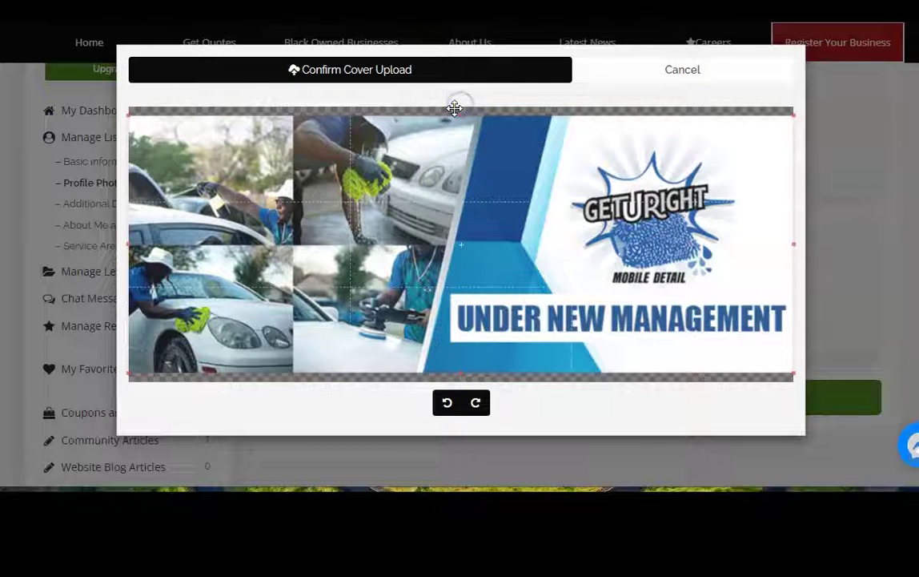
{"action": "left_click", "coordinate": [335, 72]}
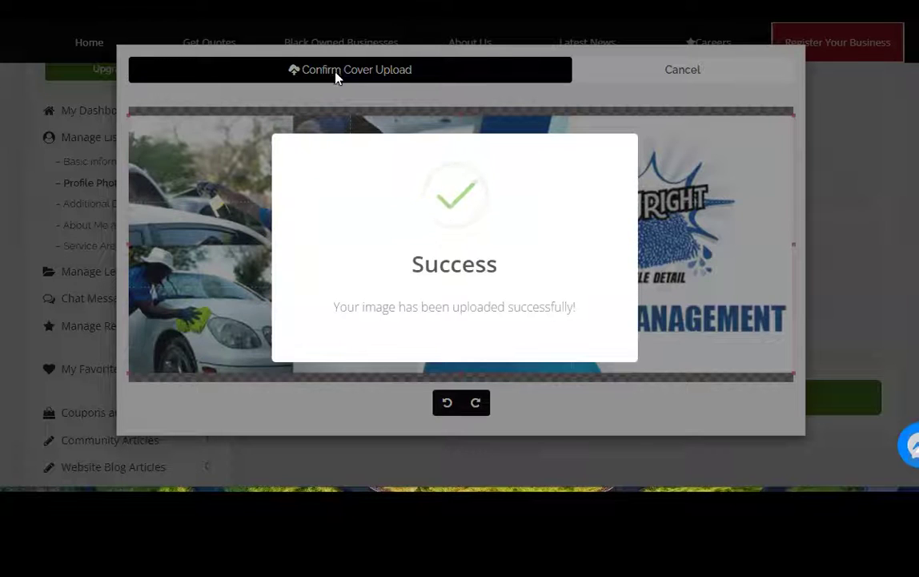
{"action": "left_click", "coordinate": [681, 322]}
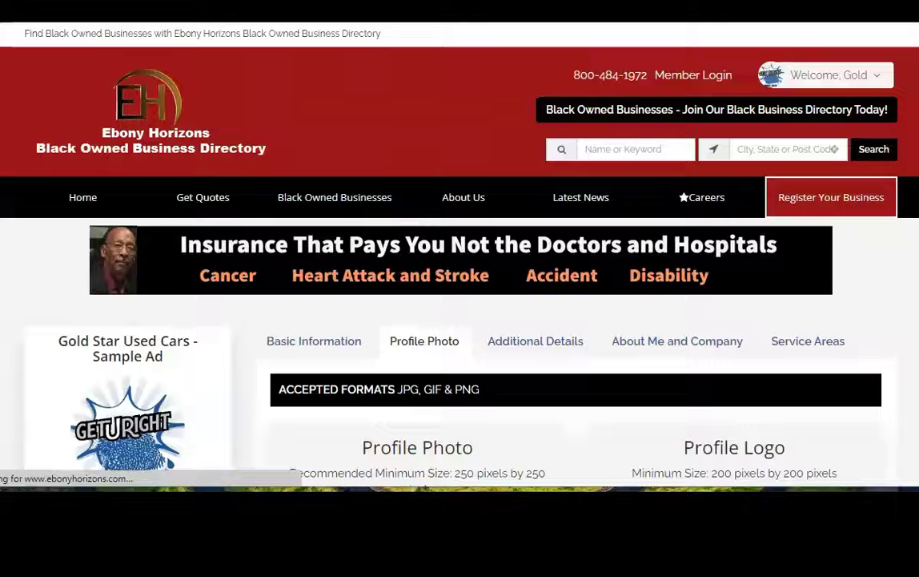
{"action": "scroll", "coordinate": [460, 321], "scroll_direction": "down", "scroll_amount": 10}
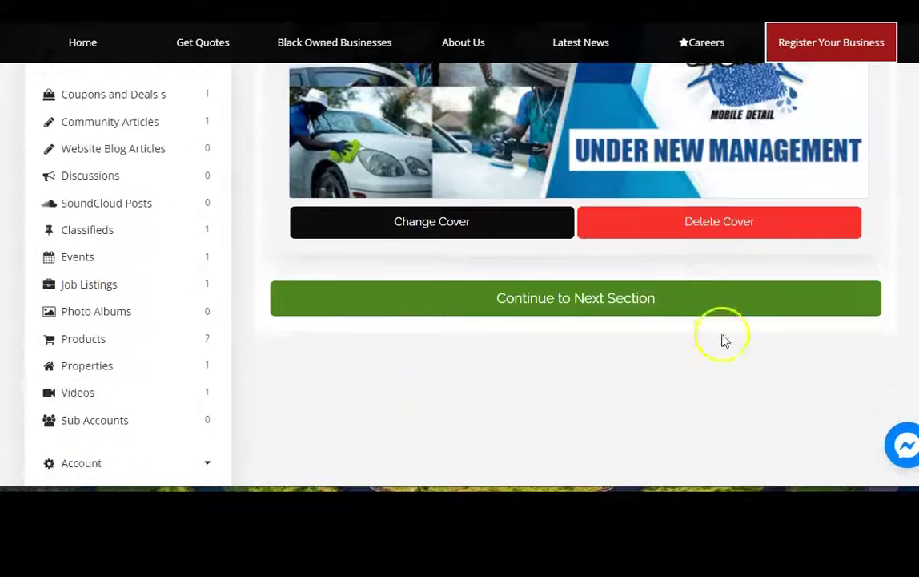
- Continue to the Additional Details section and enter Mon–Thu hours of 9am - 8pm
{"action": "left_click", "coordinate": [574, 297]}
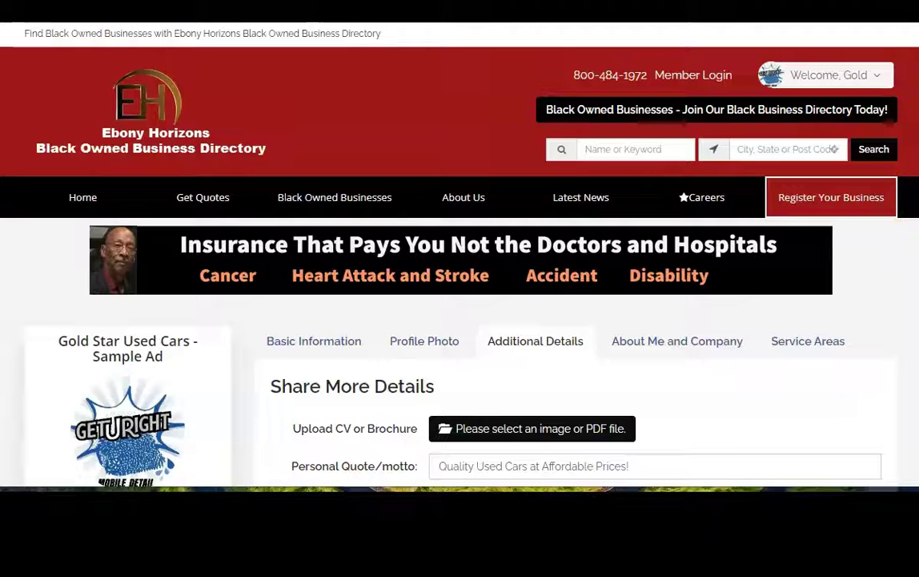
{"action": "scroll", "coordinate": [858, 193], "scroll_direction": "down", "scroll_amount": 4}
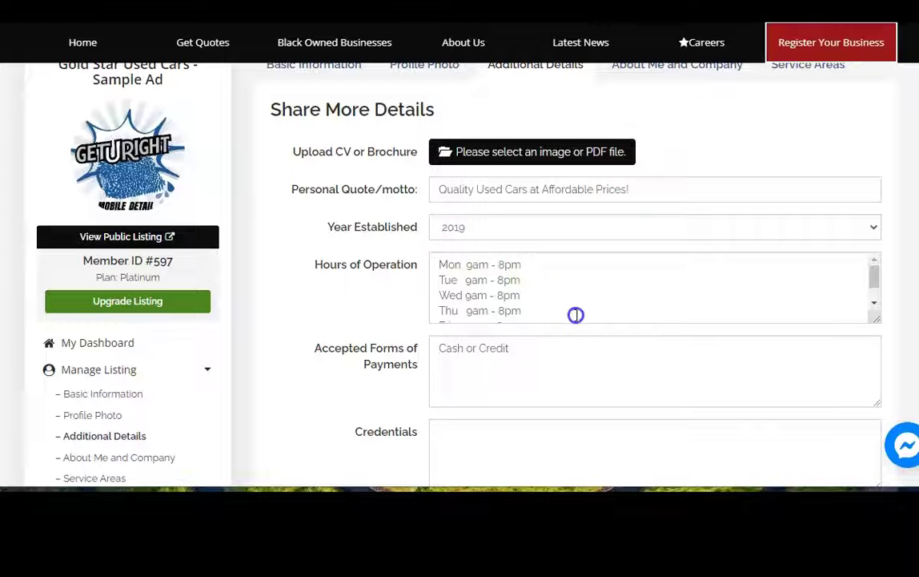
{"action": "left_click", "coordinate": [791, 283]}
{"action": "scroll", "coordinate": [521, 240], "scroll_direction": "down", "scroll_amount": 3}
{"action": "left_click", "coordinate": [541, 164]}
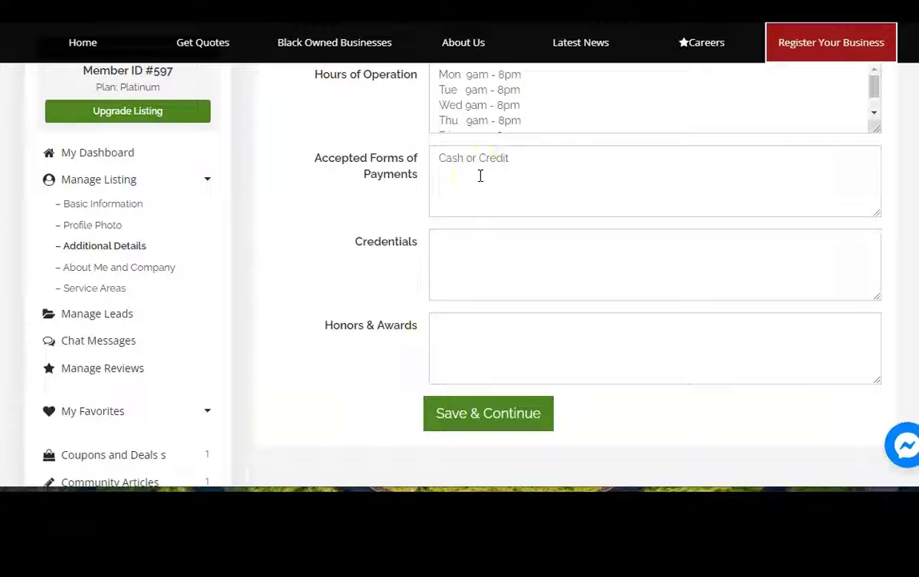
{"action": "left_click", "coordinate": [481, 257]}
- Save the additional details and review the Gold Star Used Cars description since 1968
{"action": "left_click", "coordinate": [503, 415]}
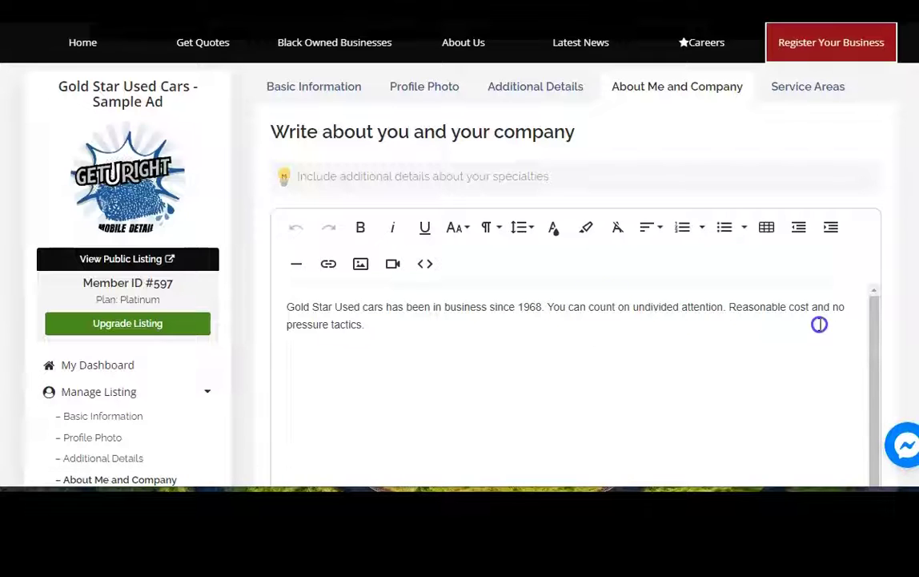
{"action": "left_click", "coordinate": [343, 338]}
- Save the company description and continue to the Service Areas page
{"action": "scroll", "coordinate": [584, 437], "scroll_direction": "down", "scroll_amount": 3}
{"action": "left_click", "coordinate": [585, 436]}
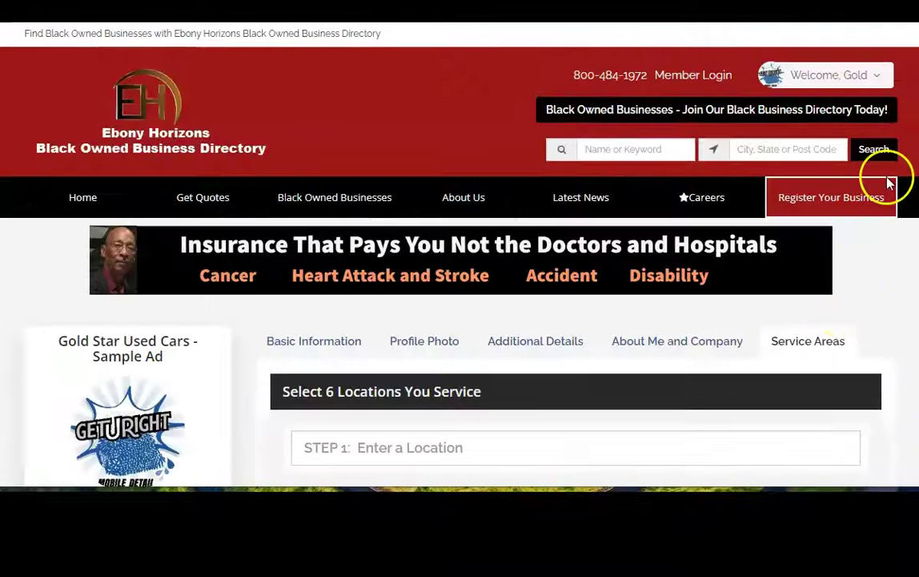
{"action": "scroll", "coordinate": [460, 280], "scroll_direction": "down", "scroll_amount": 4}
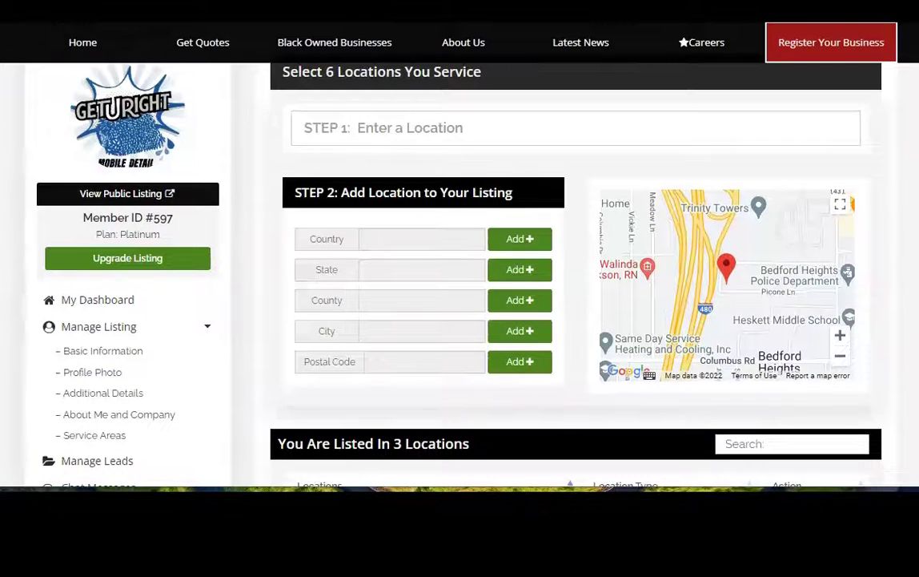
{"action": "scroll", "coordinate": [460, 280], "scroll_direction": "up", "scroll_amount": 2}
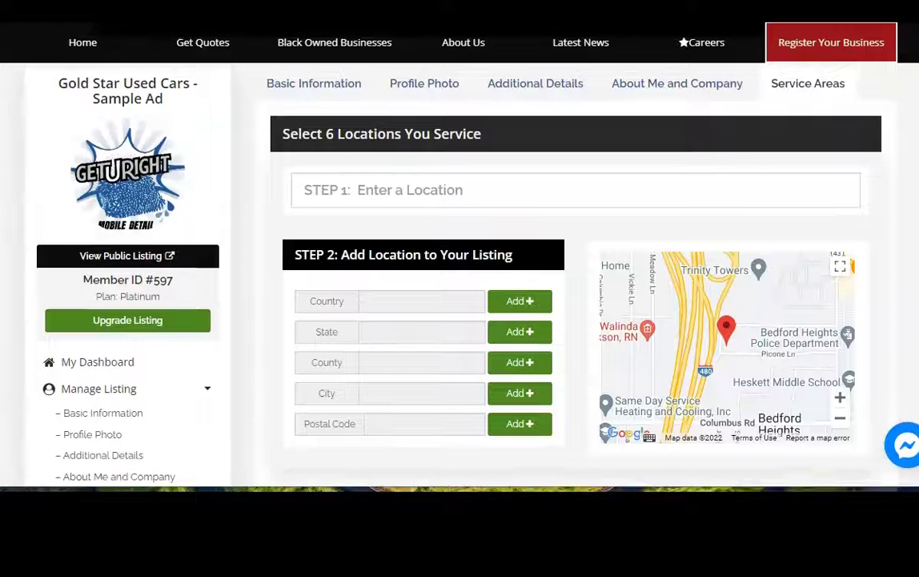
- Set the service-area location to Bedford, OH, replacing the Cuyahoga County choice
{"action": "left_click", "coordinate": [364, 190]}
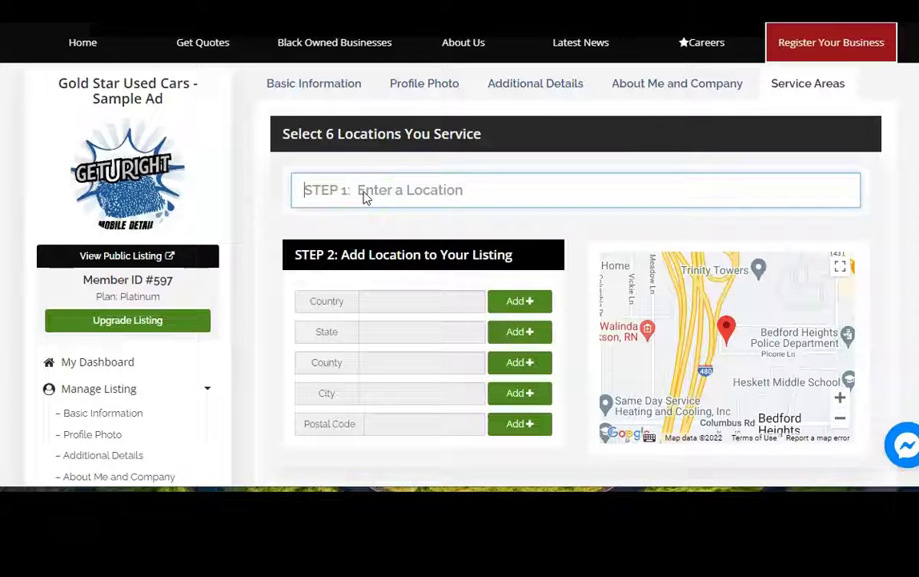
{"action": "type", "text": "cu"}
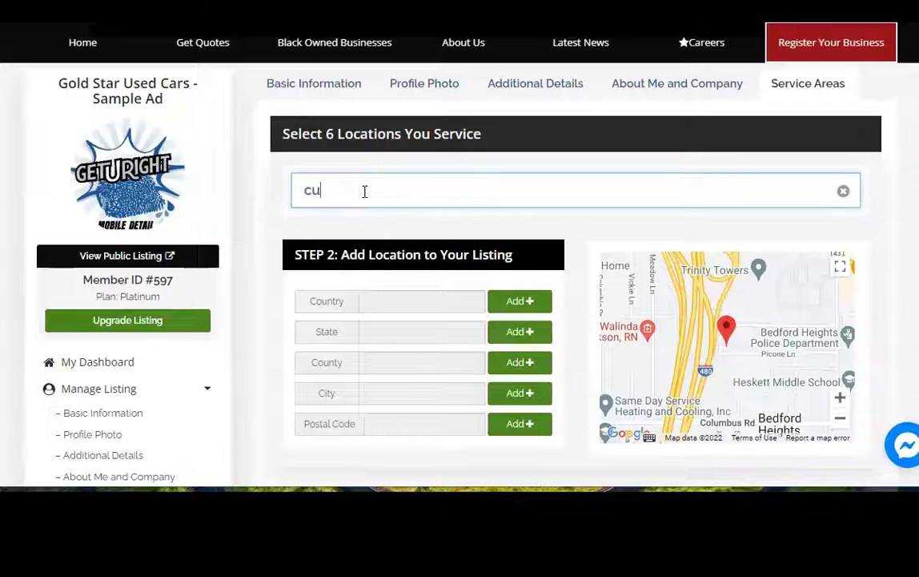
{"action": "type", "text": "y"}
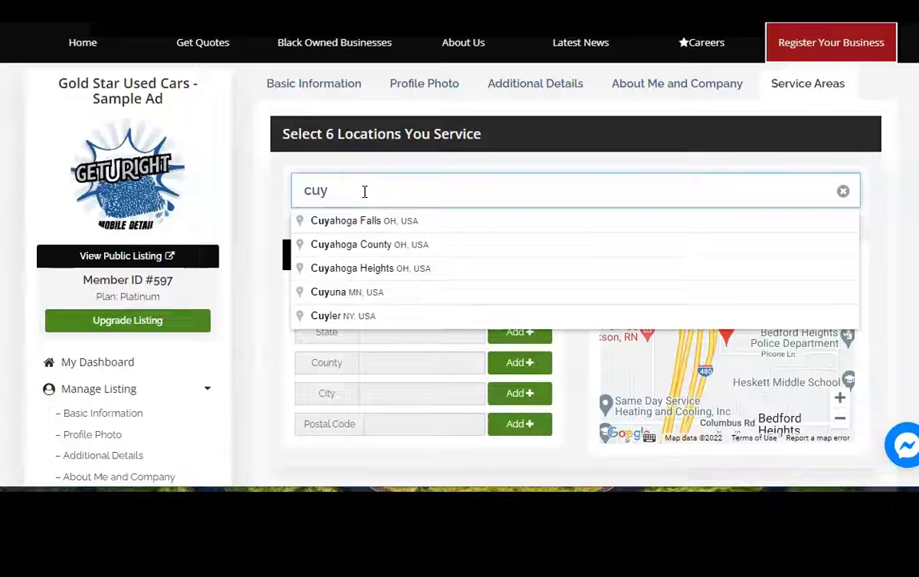
{"action": "type", "text": "a"}
{"action": "left_click", "coordinate": [378, 245]}
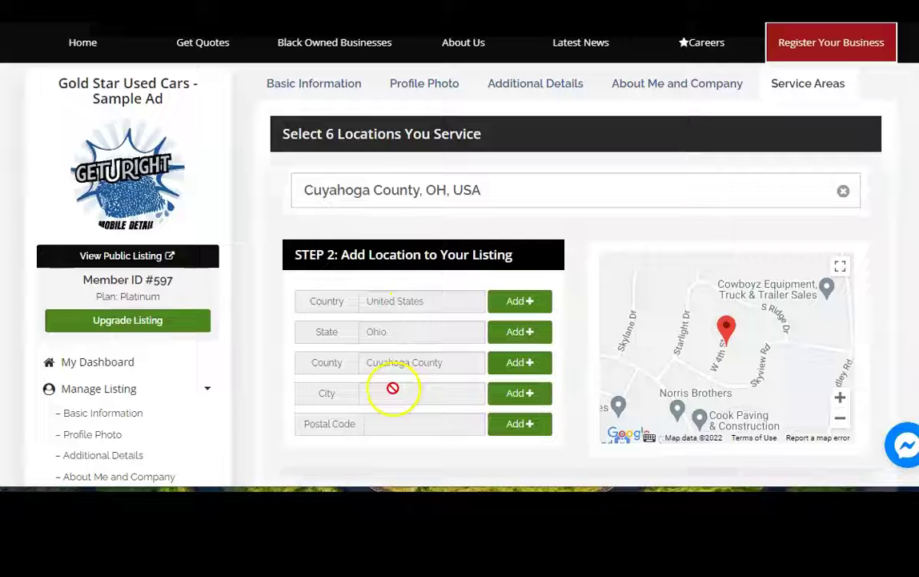
{"action": "triple_click", "coordinate": [394, 184]}
{"action": "type", "text": "c"}
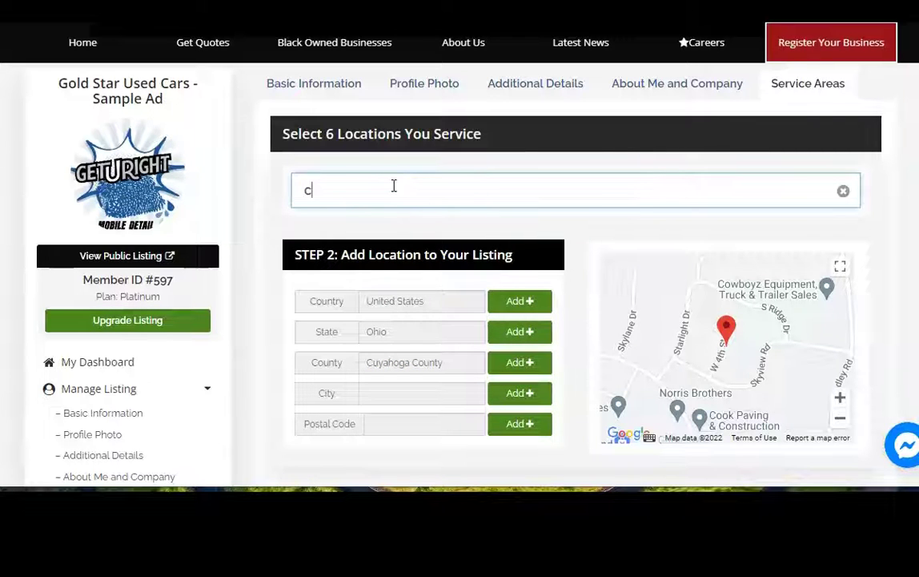
{"action": "type", "text": "i"}
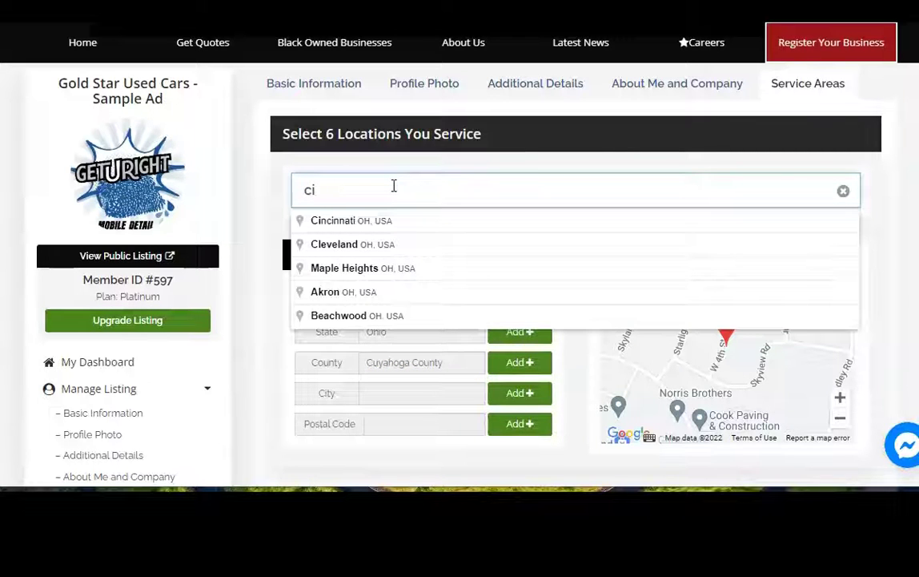
{"action": "key", "text": "BackSpace"}
{"action": "key", "text": "BackSpace"}
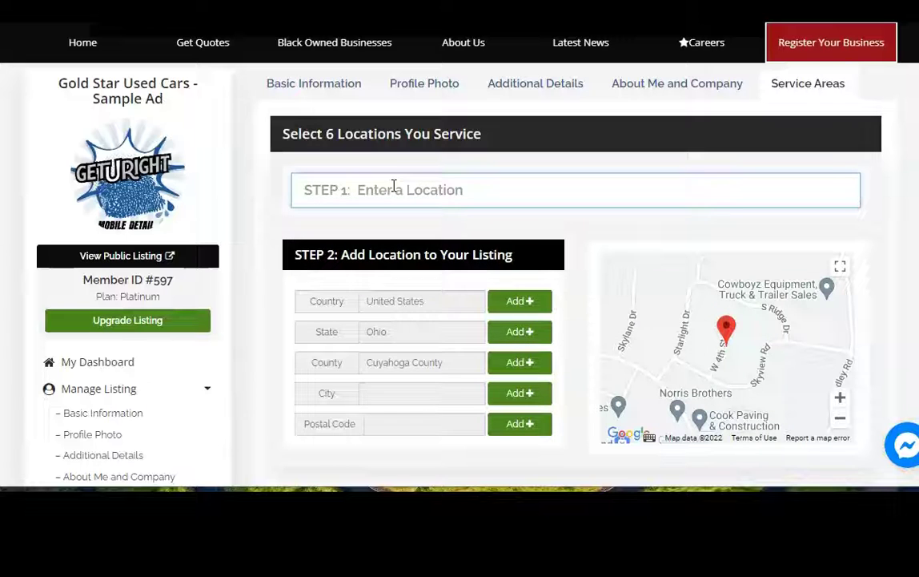
{"action": "type", "text": "bedford"}
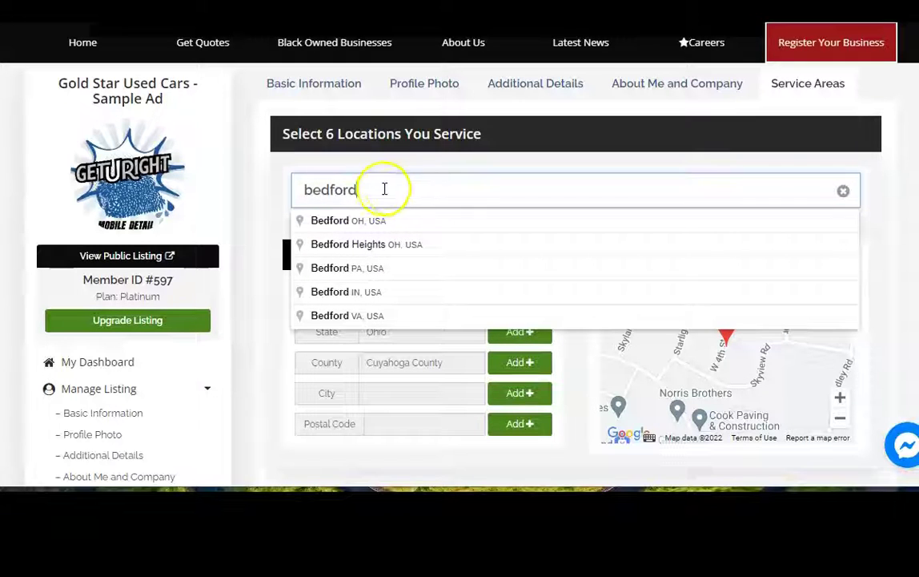
{"action": "left_click", "coordinate": [368, 228]}
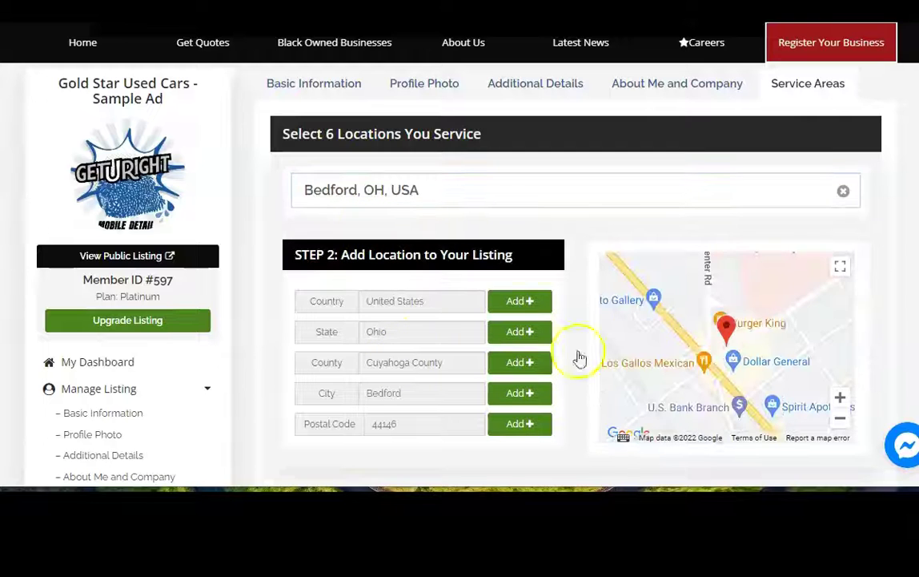
- Check the locations table, then return to My Dashboard
{"action": "scroll", "coordinate": [576, 288], "scroll_direction": "down", "scroll_amount": 1}
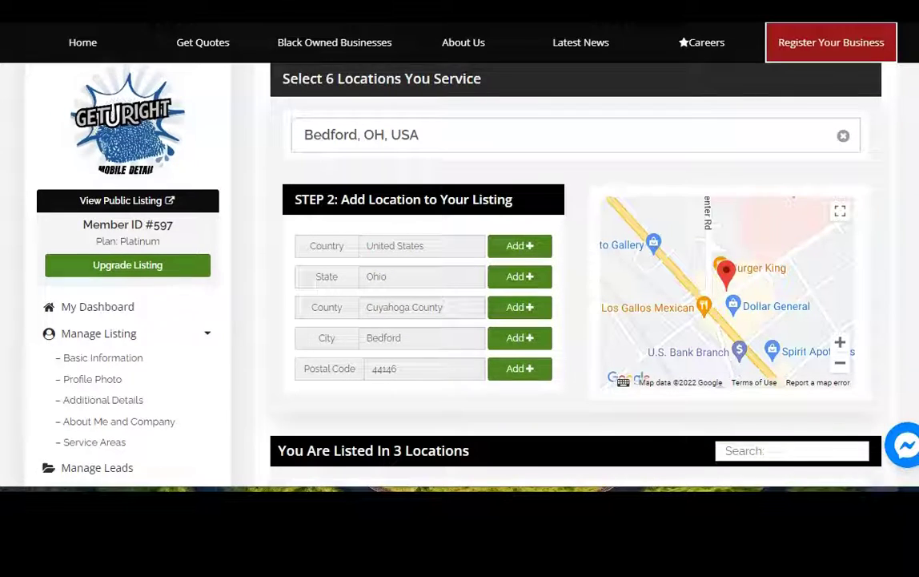
{"action": "scroll", "coordinate": [459, 264], "scroll_direction": "down", "scroll_amount": 5}
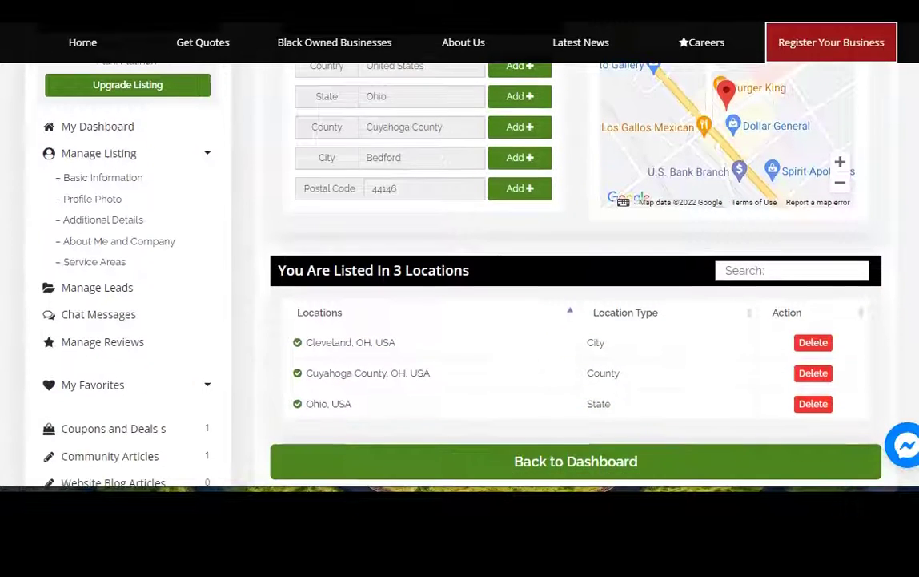
{"action": "scroll", "coordinate": [905, 251], "scroll_direction": "down", "scroll_amount": 3}
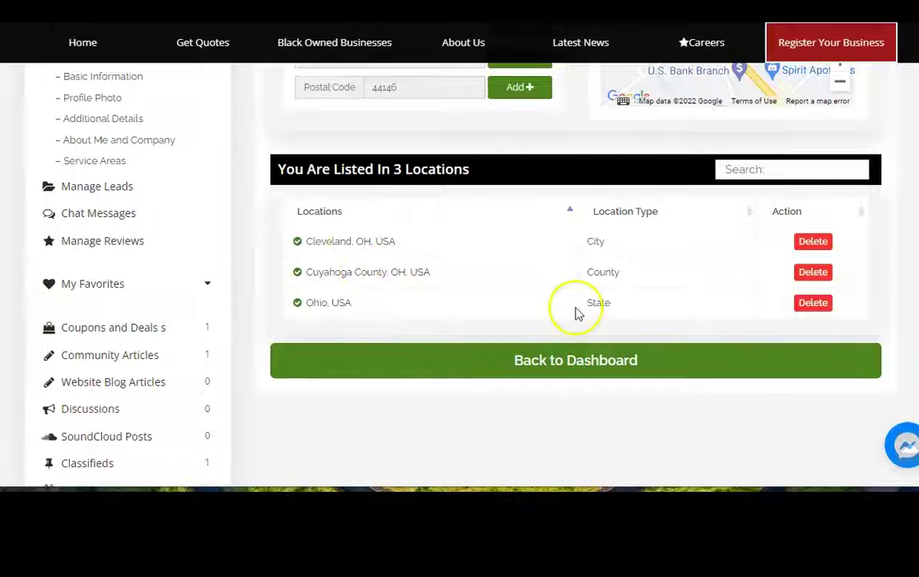
{"action": "left_click", "coordinate": [587, 362]}
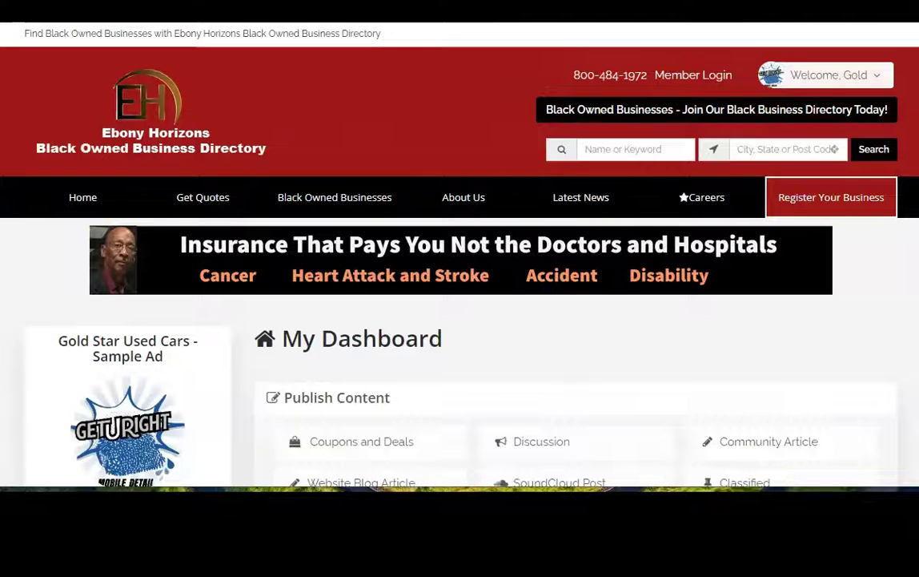
- Search the directory by name for 'gold star' and select the Gold Star Used Cars suggestion
{"action": "scroll", "coordinate": [460, 256], "scroll_direction": "down", "scroll_amount": 4}
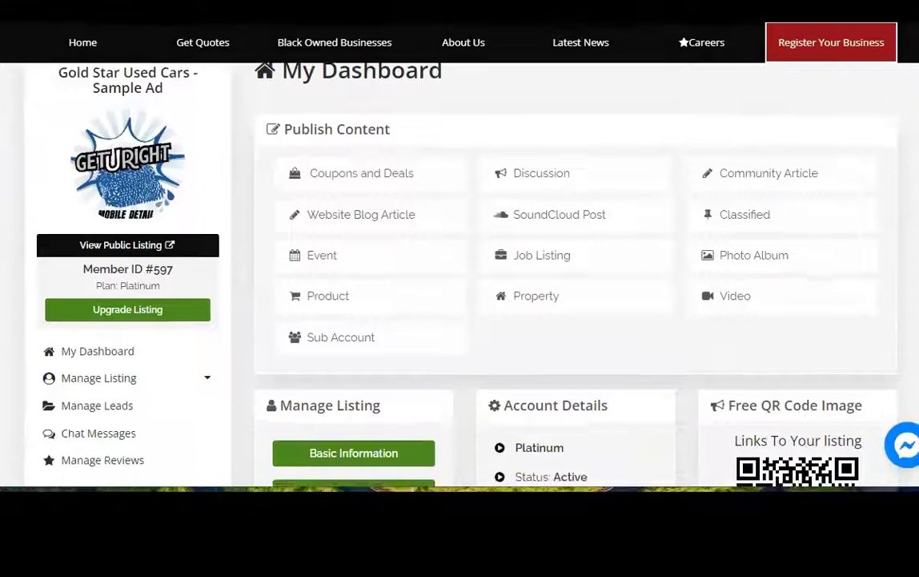
{"action": "scroll", "coordinate": [460, 257], "scroll_direction": "up", "scroll_amount": 3}
{"action": "scroll", "coordinate": [459, 257], "scroll_direction": "down", "scroll_amount": 1}
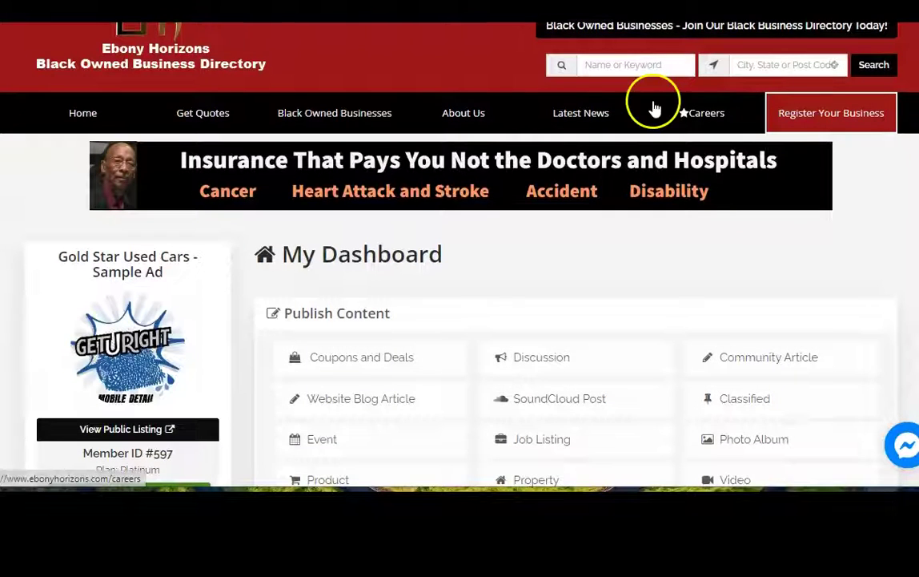
{"action": "left_click", "coordinate": [593, 63]}
{"action": "type", "text": "gold star"}
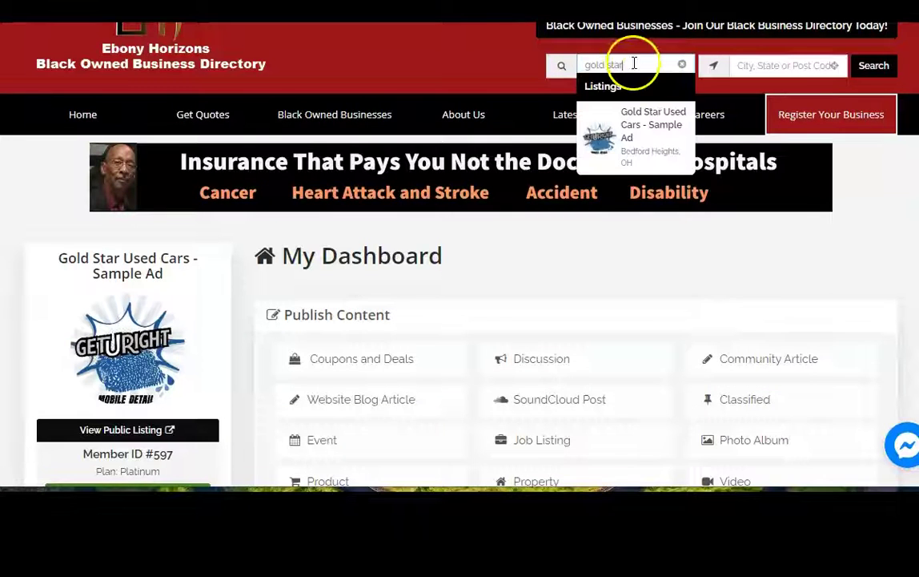
{"action": "left_click", "coordinate": [645, 126]}
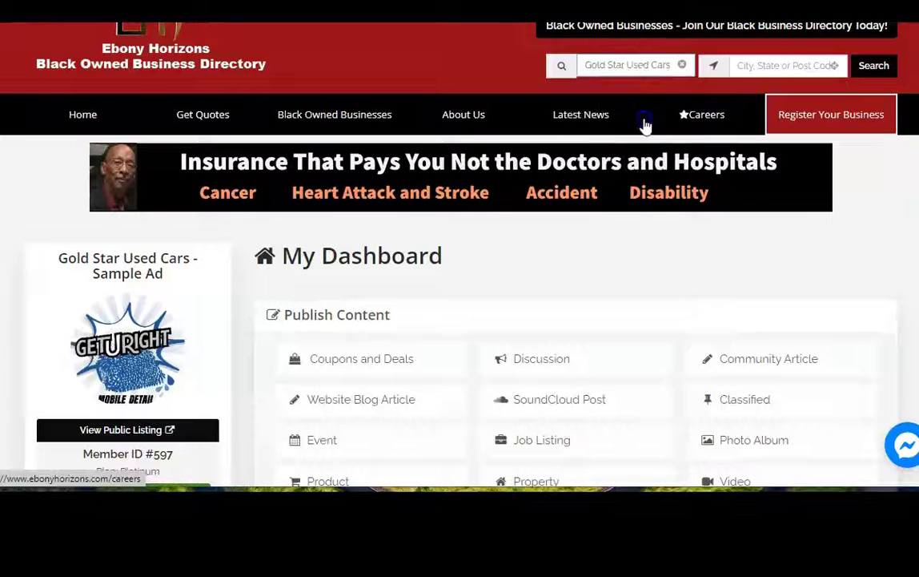
{"action": "left_click", "coordinate": [874, 66]}
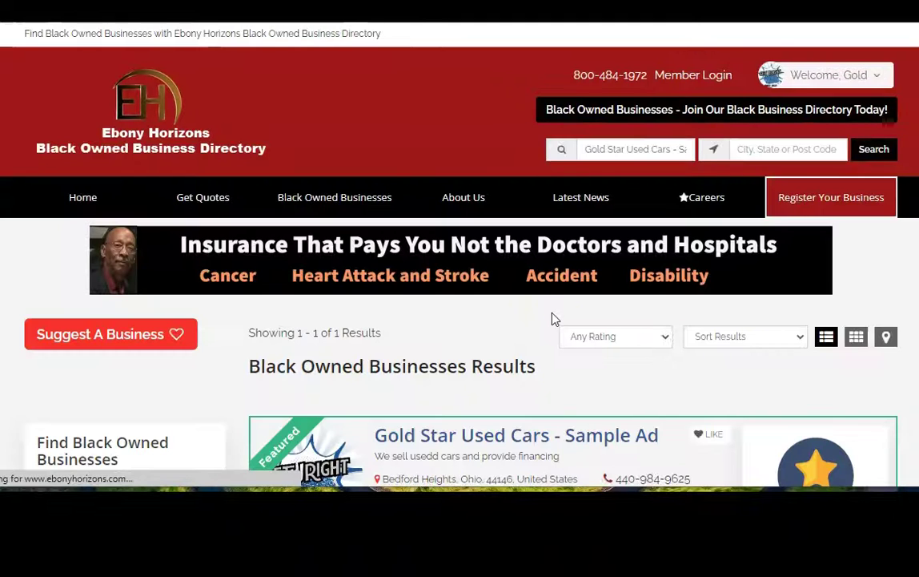
{"action": "scroll", "coordinate": [535, 309], "scroll_direction": "down", "scroll_amount": 2}
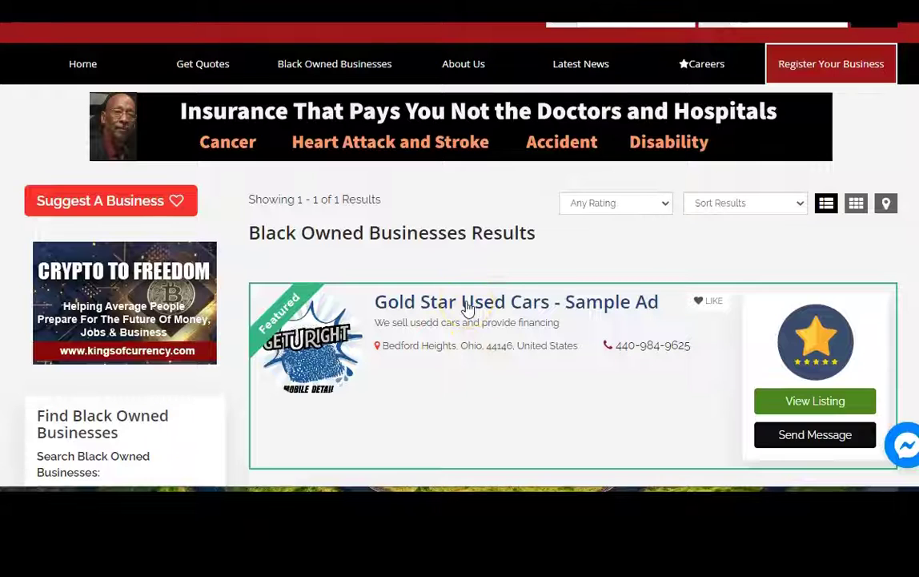
- Open the Gold Star Used Cars - Sample Ad listing and read through its Overview details and hours
{"action": "left_click", "coordinate": [469, 309]}
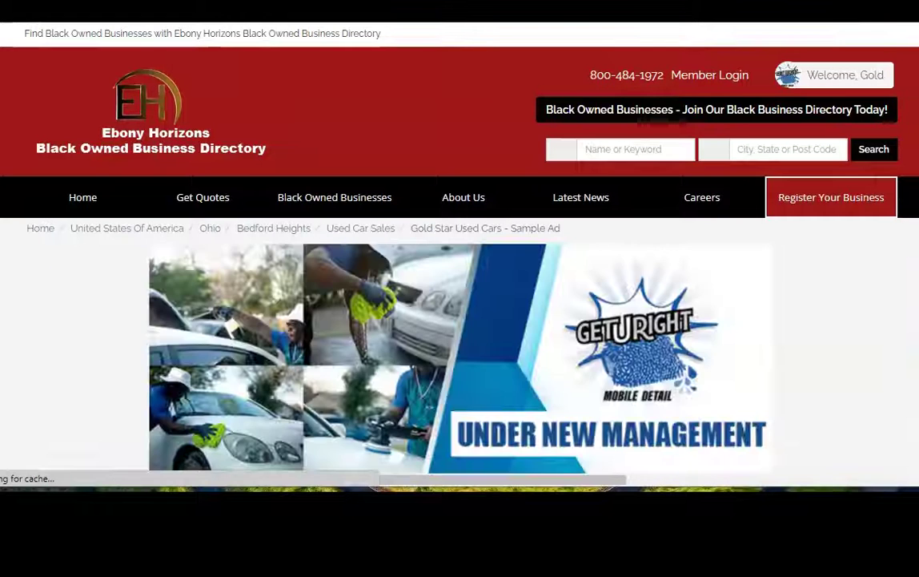
{"action": "scroll", "coordinate": [460, 257], "scroll_direction": "down", "scroll_amount": 4}
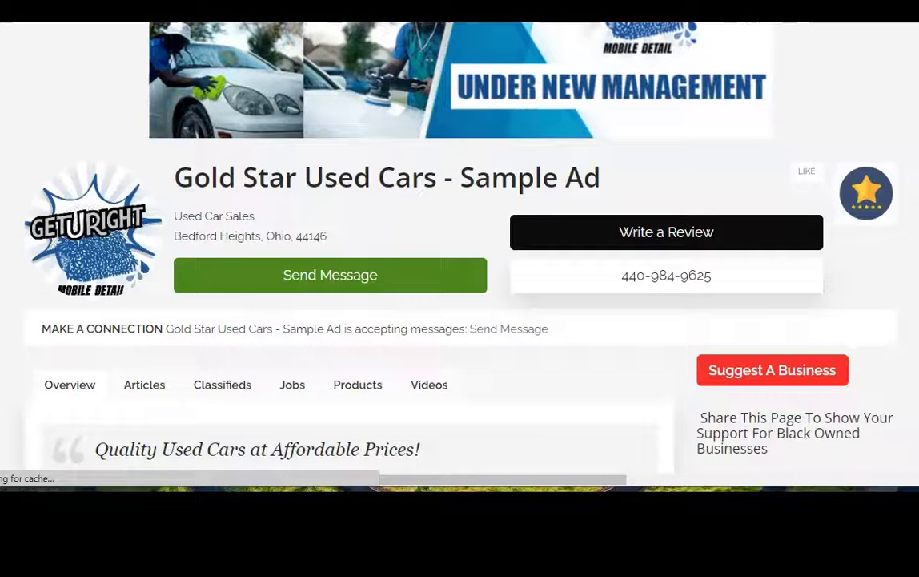
{"action": "scroll", "coordinate": [460, 256], "scroll_direction": "up", "scroll_amount": 3}
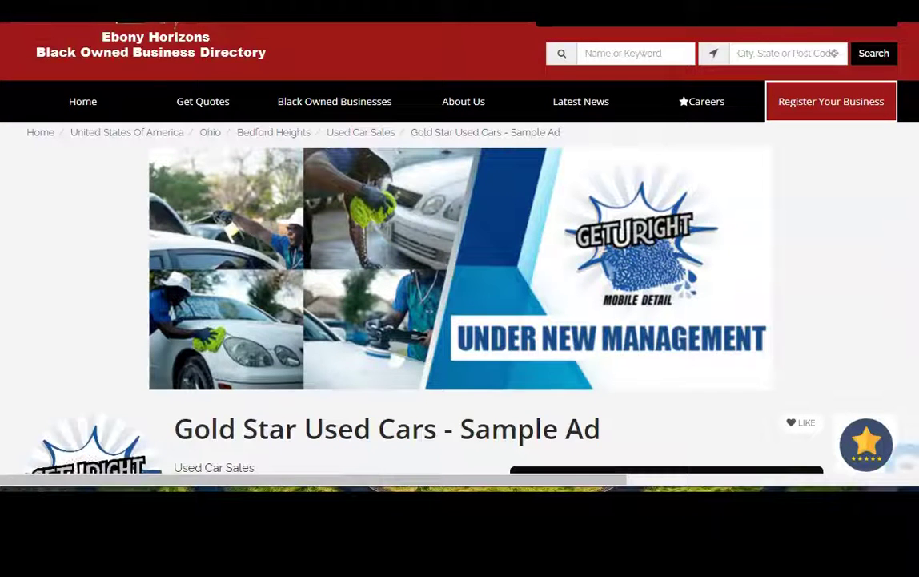
{"action": "scroll", "coordinate": [115, 164], "scroll_direction": "down", "scroll_amount": 4}
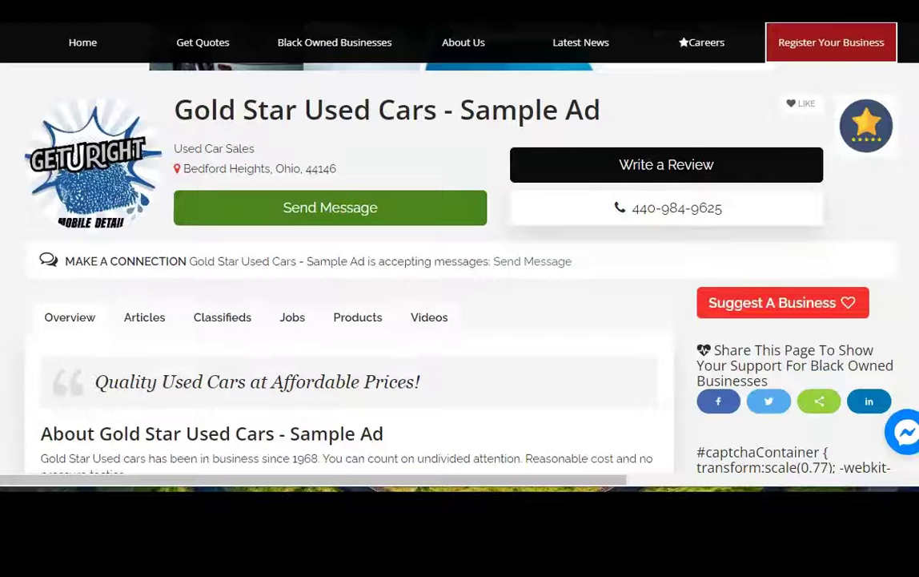
{"action": "scroll", "coordinate": [481, 240], "scroll_direction": "down", "scroll_amount": 1}
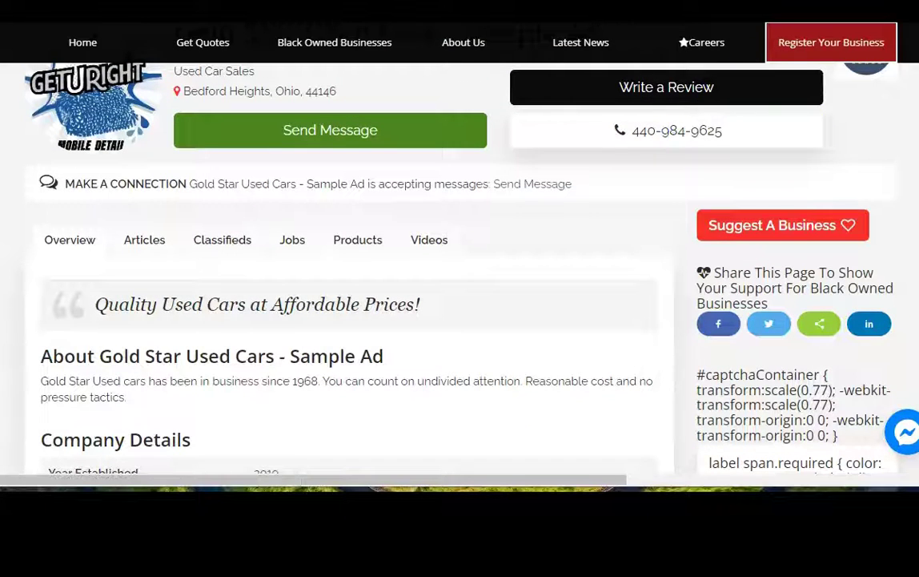
{"action": "scroll", "coordinate": [460, 264], "scroll_direction": "down", "scroll_amount": 2}
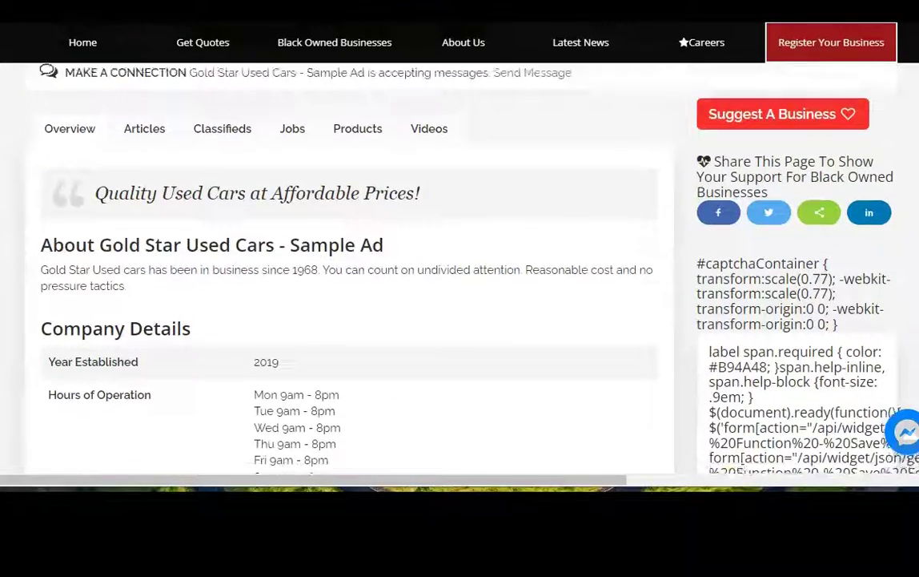
{"action": "scroll", "coordinate": [460, 264], "scroll_direction": "down", "scroll_amount": 3}
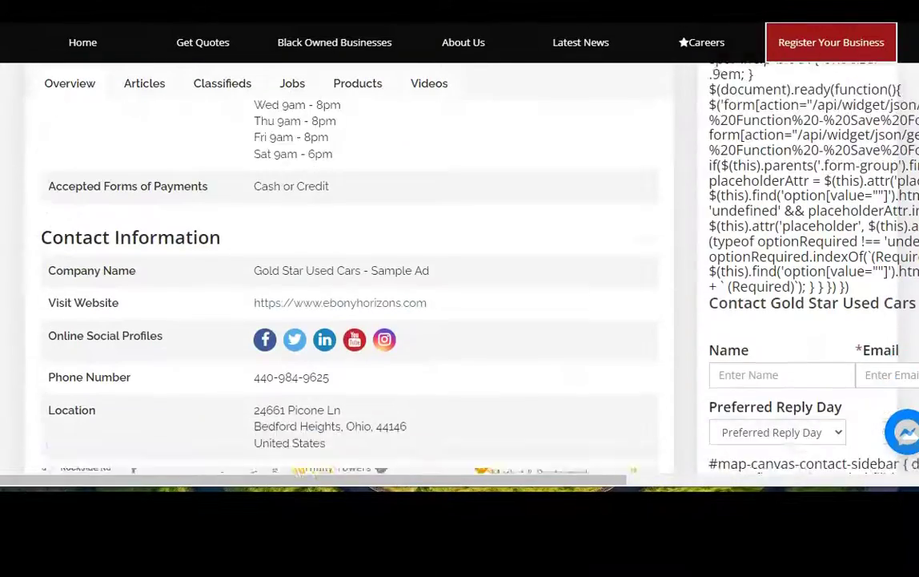
{"action": "scroll", "coordinate": [460, 264], "scroll_direction": "down", "scroll_amount": 5}
{"action": "scroll", "coordinate": [459, 264], "scroll_direction": "up", "scroll_amount": 7}
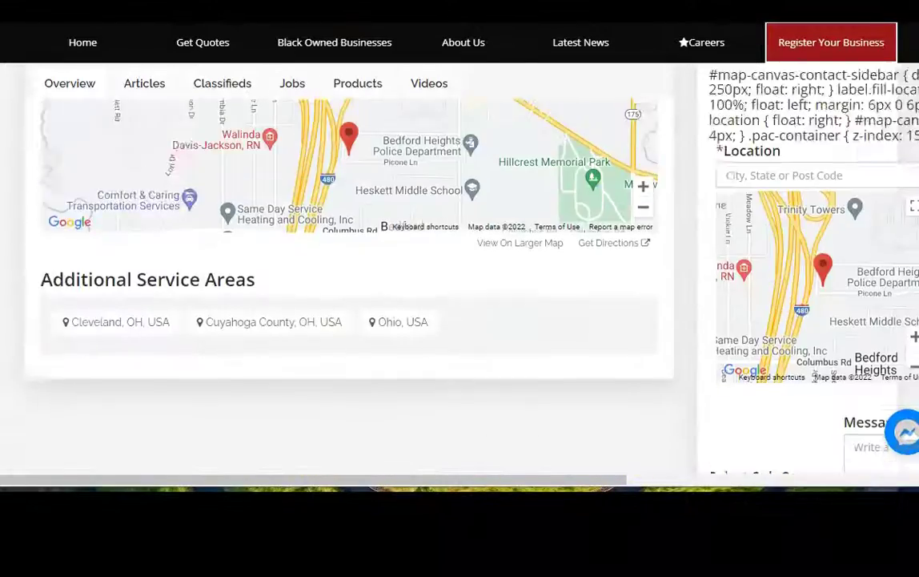
{"action": "scroll", "coordinate": [459, 265], "scroll_direction": "up", "scroll_amount": 2}
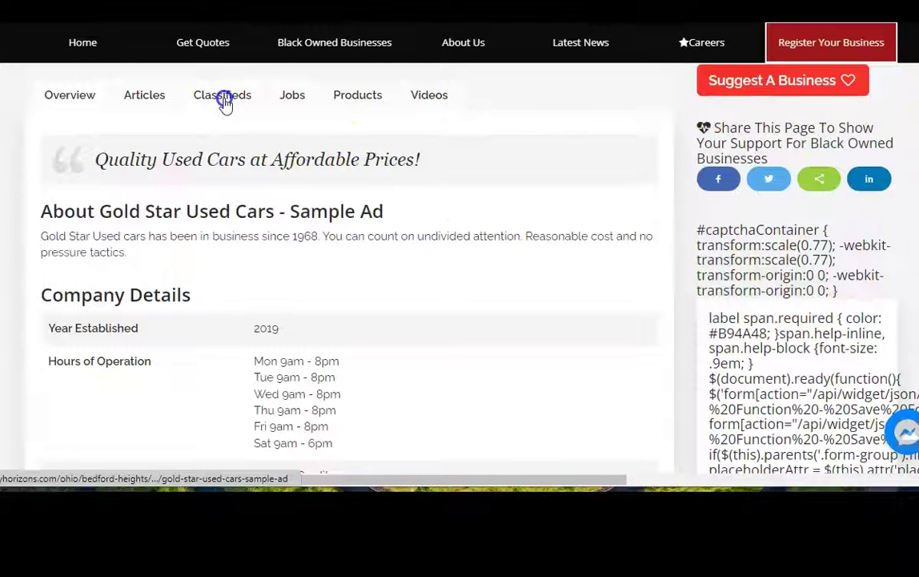
- View the listing's Products: the 2020 Chevy Cruze at $21,500 and 2019 BMW at $18,999
{"action": "left_click", "coordinate": [354, 97]}
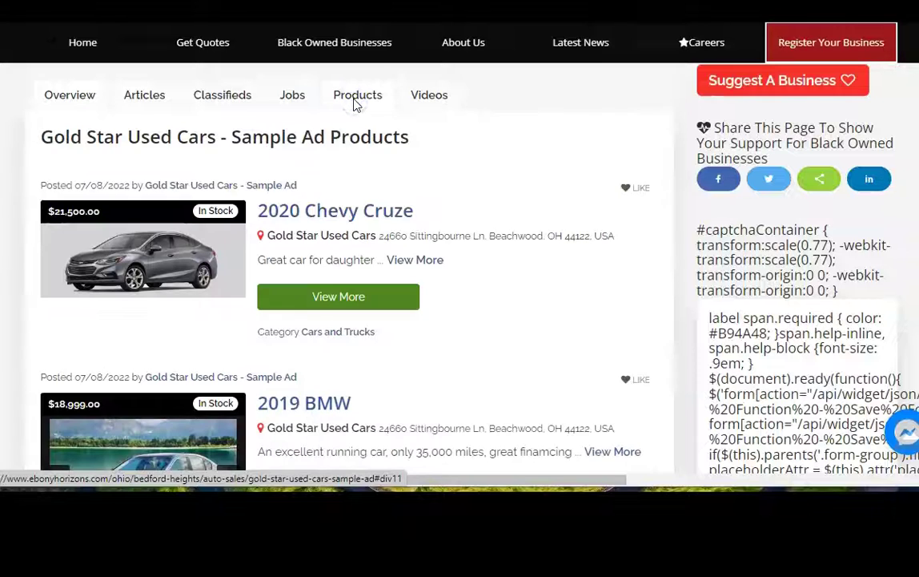
{"action": "scroll", "coordinate": [422, 264], "scroll_direction": "down", "scroll_amount": 3}
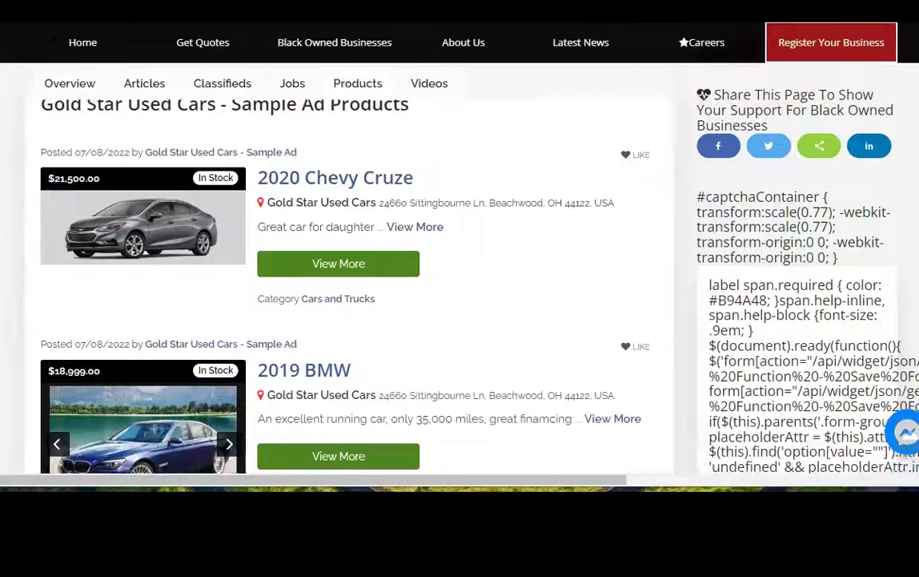
{"action": "scroll", "coordinate": [422, 264], "scroll_direction": "up", "scroll_amount": 1}
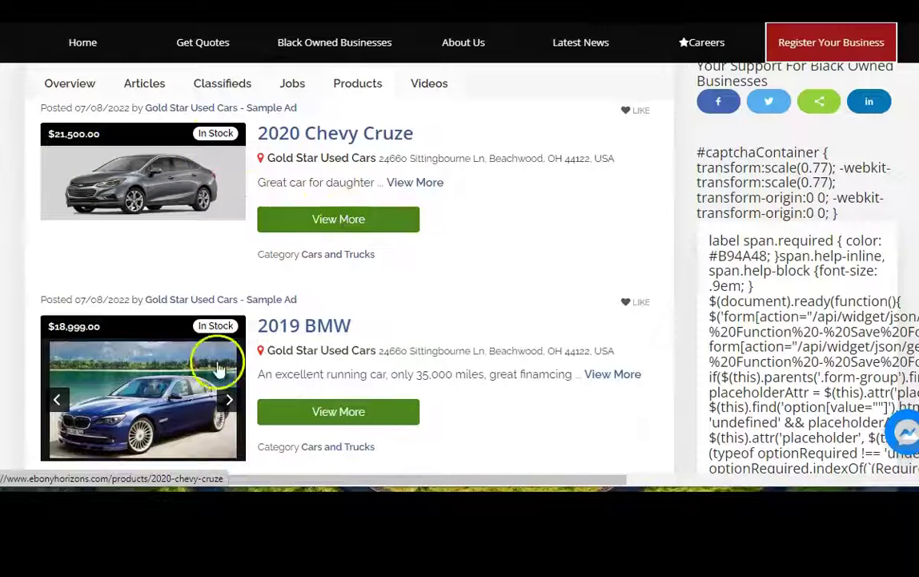
- Open the 2019 BMW product page and show its leather interior gallery photo
{"action": "left_click", "coordinate": [345, 416]}
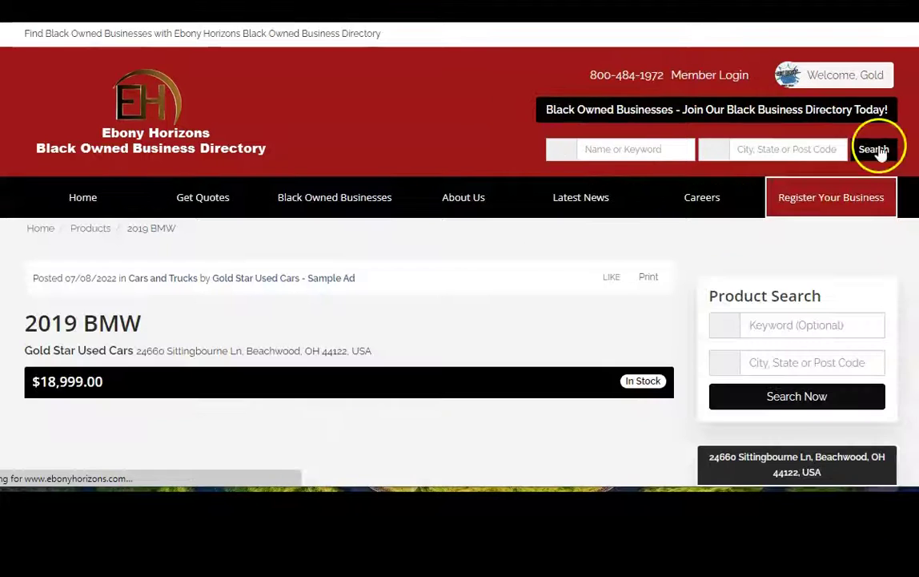
{"action": "scroll", "coordinate": [412, 240], "scroll_direction": "down", "scroll_amount": 2}
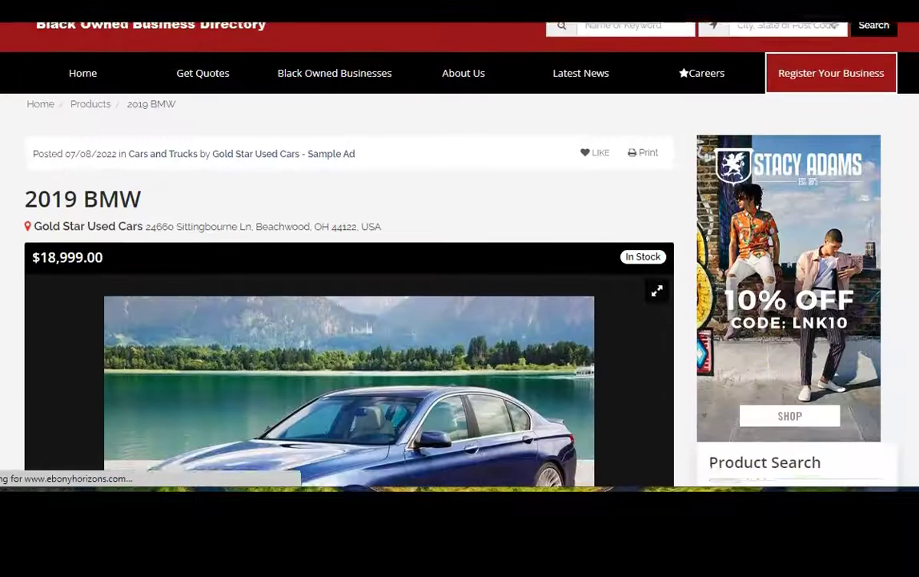
{"action": "scroll", "coordinate": [352, 309], "scroll_direction": "down", "scroll_amount": 3}
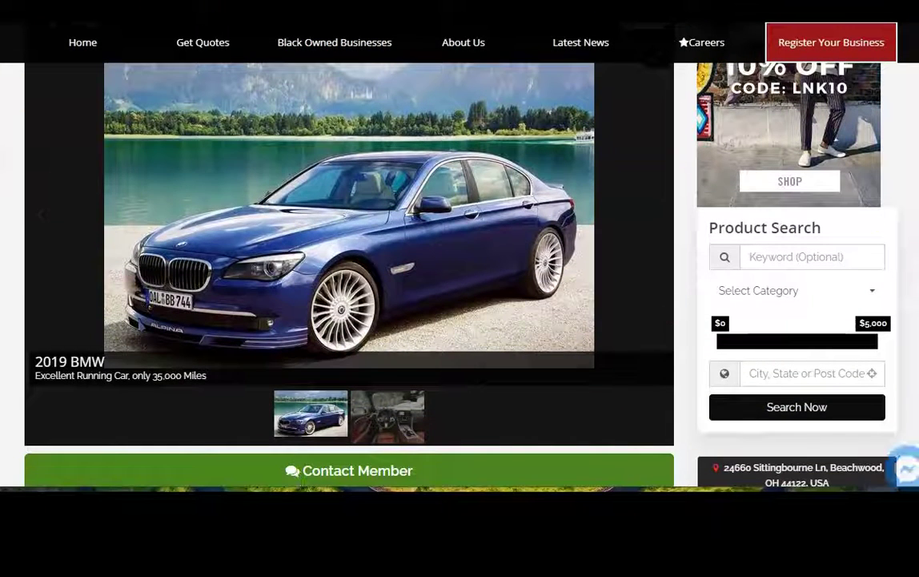
{"action": "left_click", "coordinate": [389, 418]}
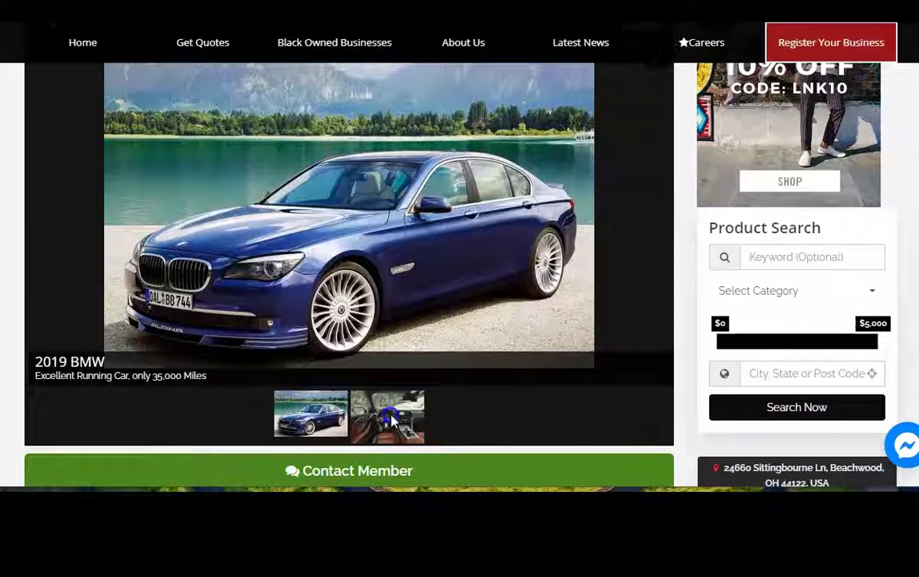